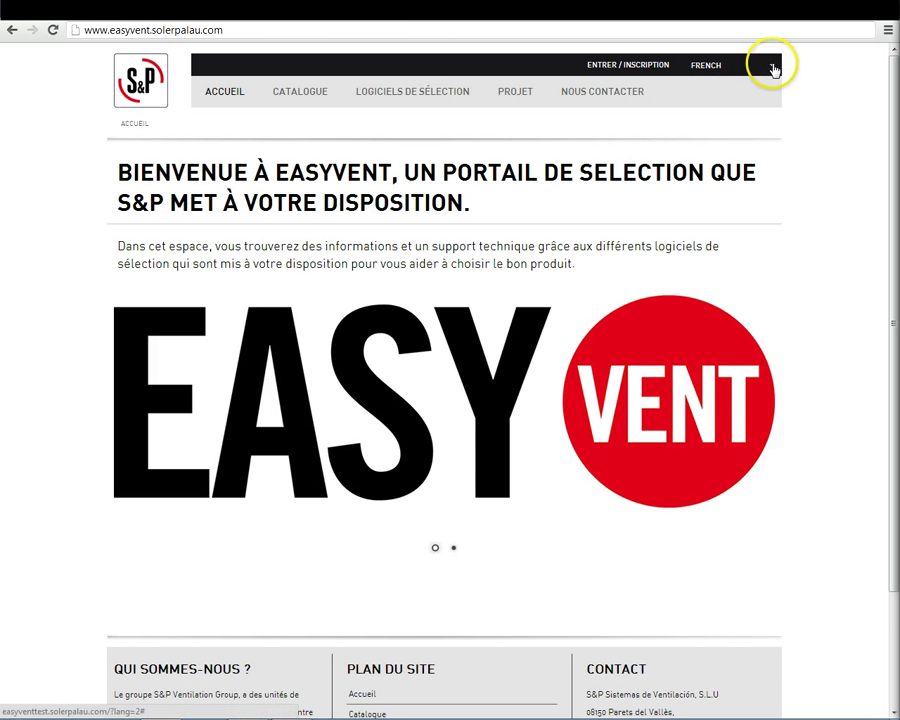
Set the site language to French and sign in to the registered account
{"action": "left_click", "coordinate": [772, 68]}
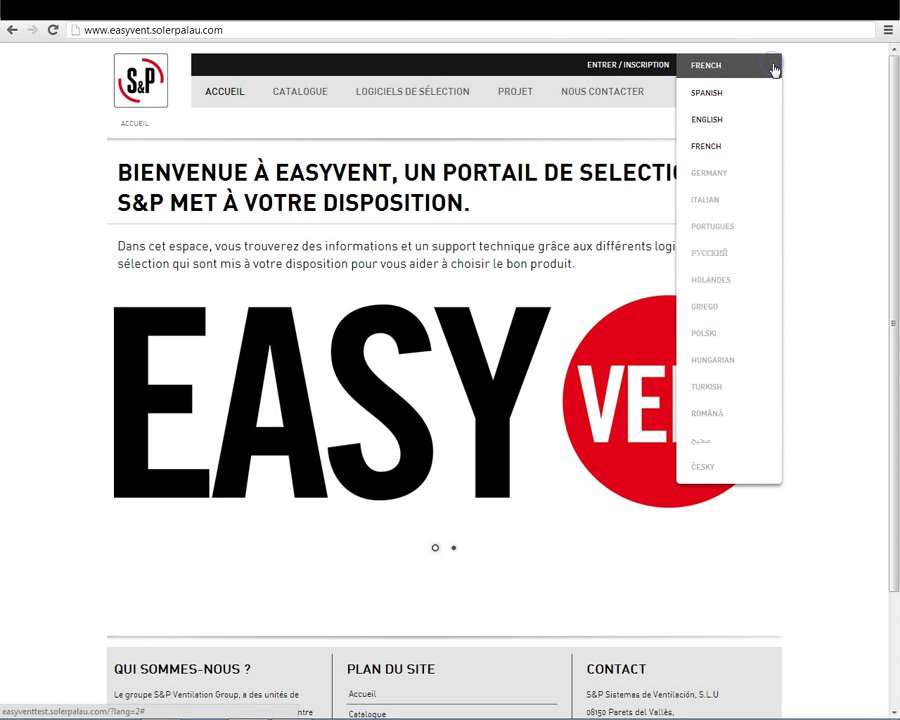
{"action": "left_click", "coordinate": [728, 145]}
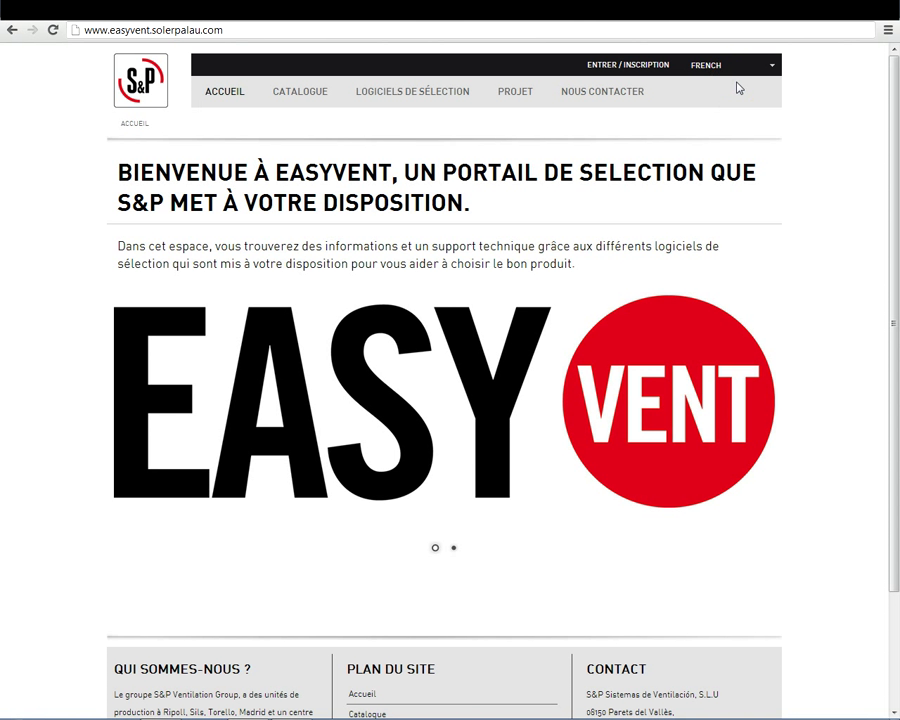
{"action": "left_click", "coordinate": [604, 66]}
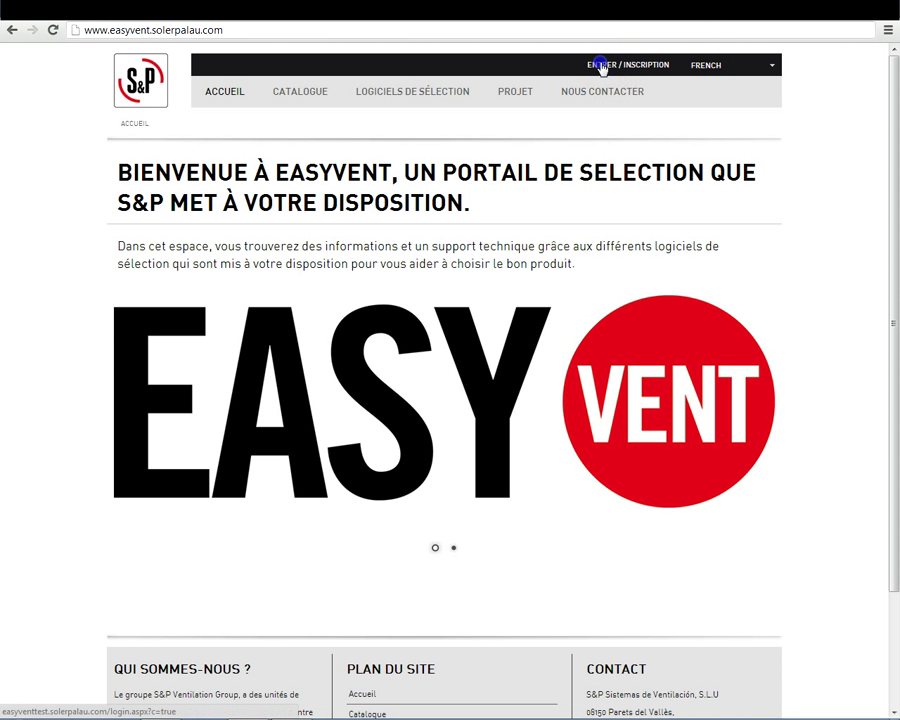
{"action": "left_click", "coordinate": [442, 432]}
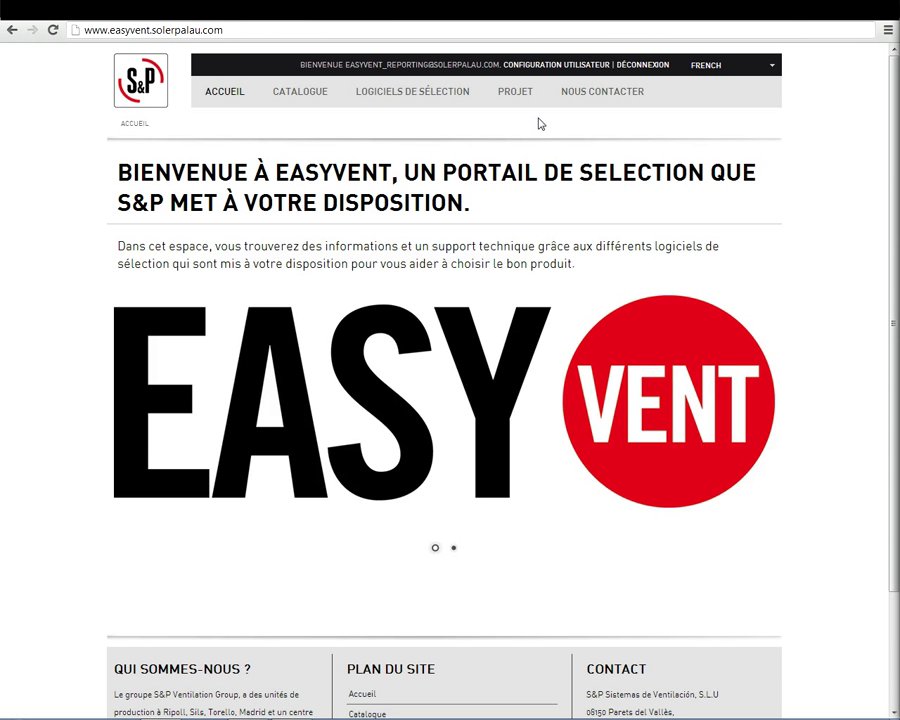
Open the Compact Mural HCFB/HCFT Hélice Plastique series in the S&P UK General Catalogue 2013 and view its model list
{"action": "left_click", "coordinate": [298, 94]}
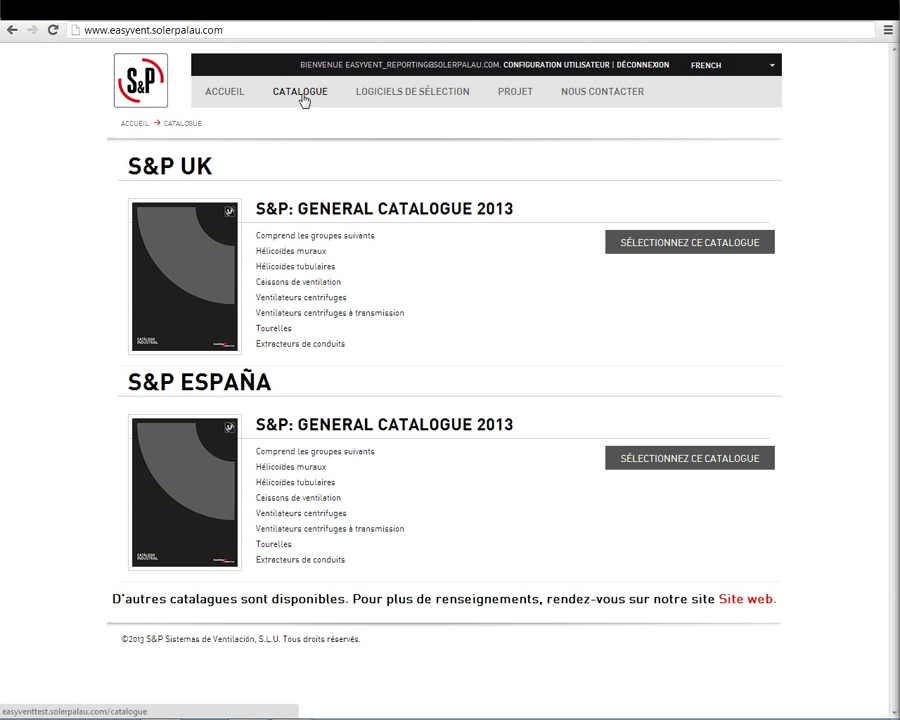
{"action": "left_click", "coordinate": [695, 246]}
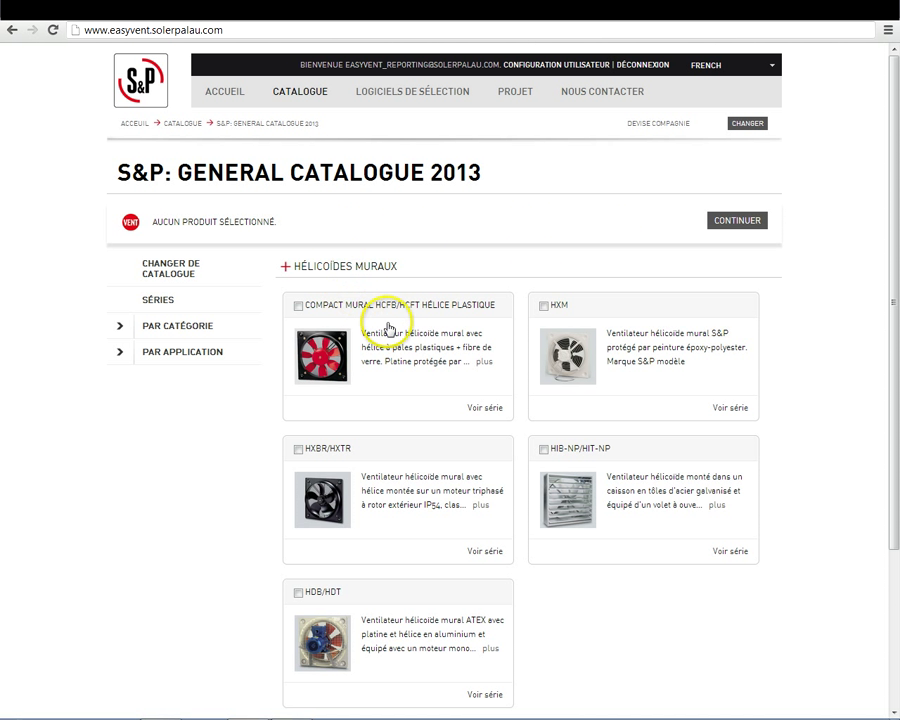
{"action": "left_click", "coordinate": [489, 408]}
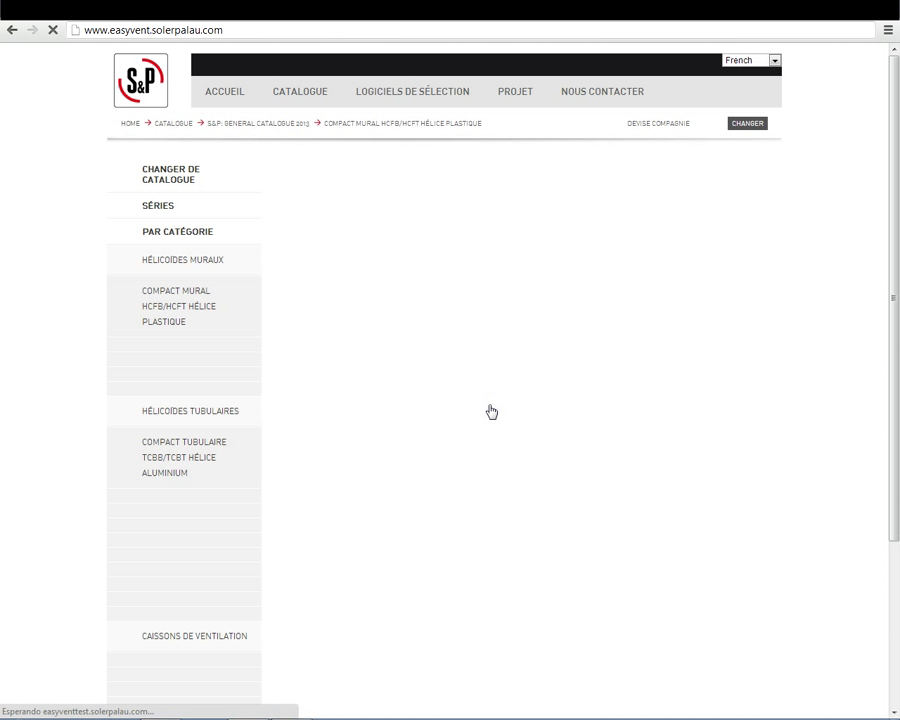
{"action": "scroll", "coordinate": [492, 406], "scroll_direction": "down", "scroll_amount": 3}
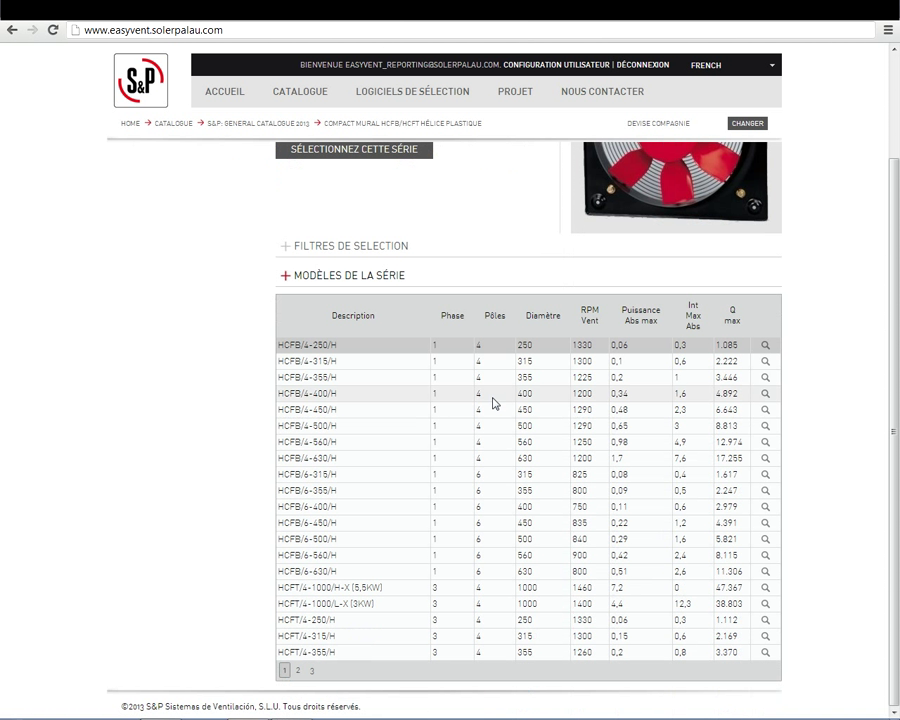
Filter the series' models to phase 3 with 4 or 6 poles
{"action": "left_click", "coordinate": [286, 247]}
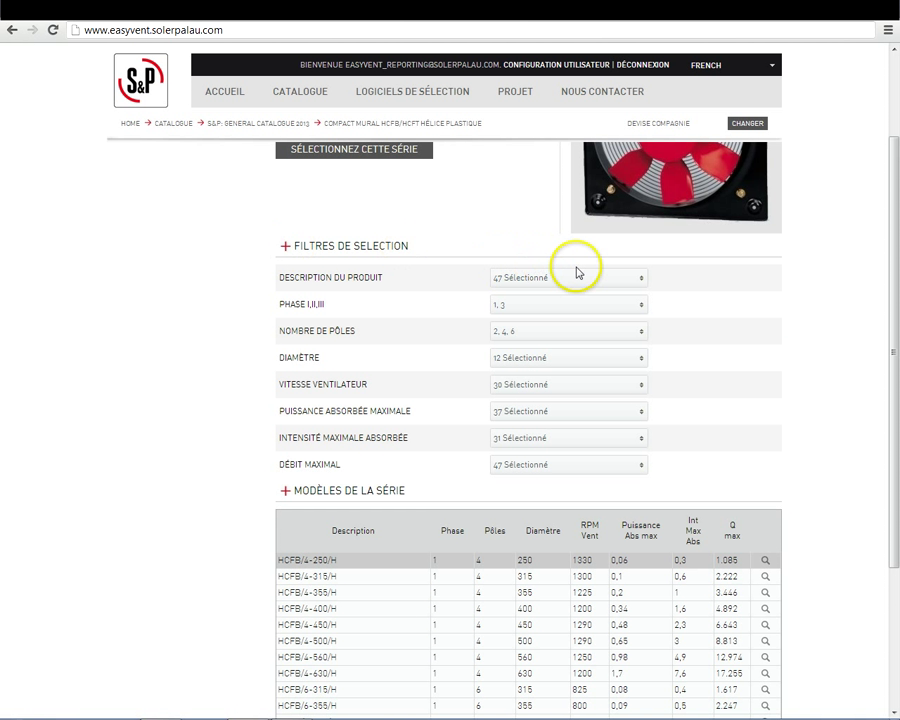
{"action": "left_click", "coordinate": [640, 307]}
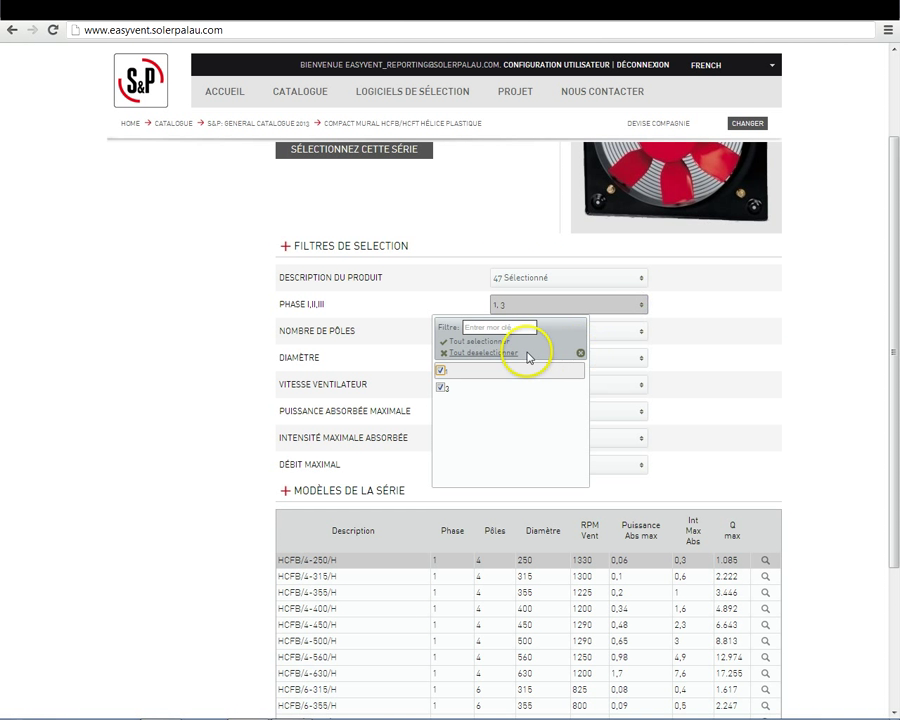
{"action": "left_click", "coordinate": [470, 354]}
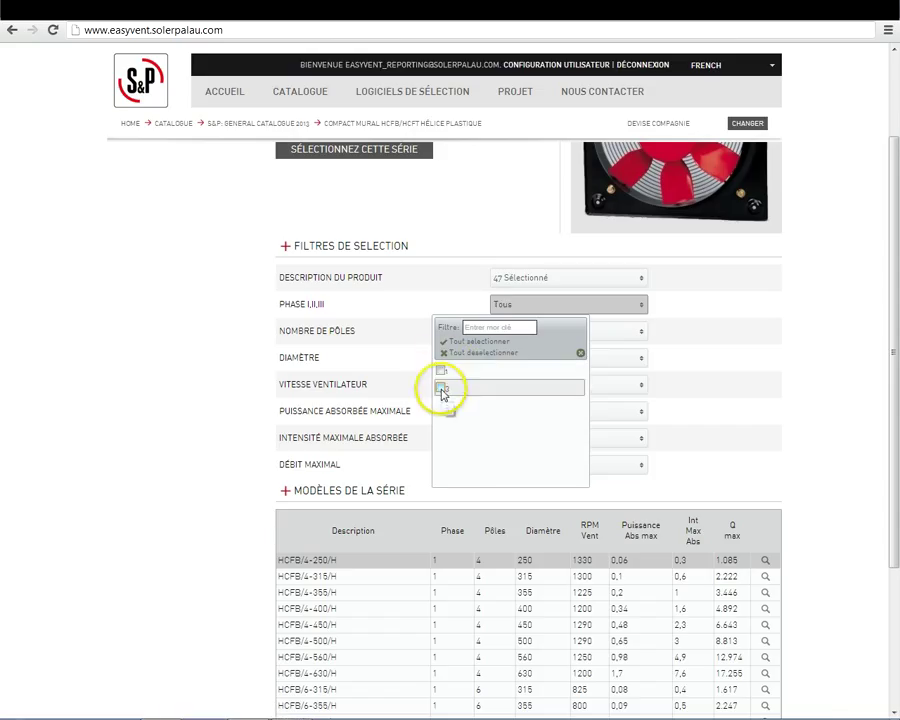
{"action": "left_click", "coordinate": [661, 360]}
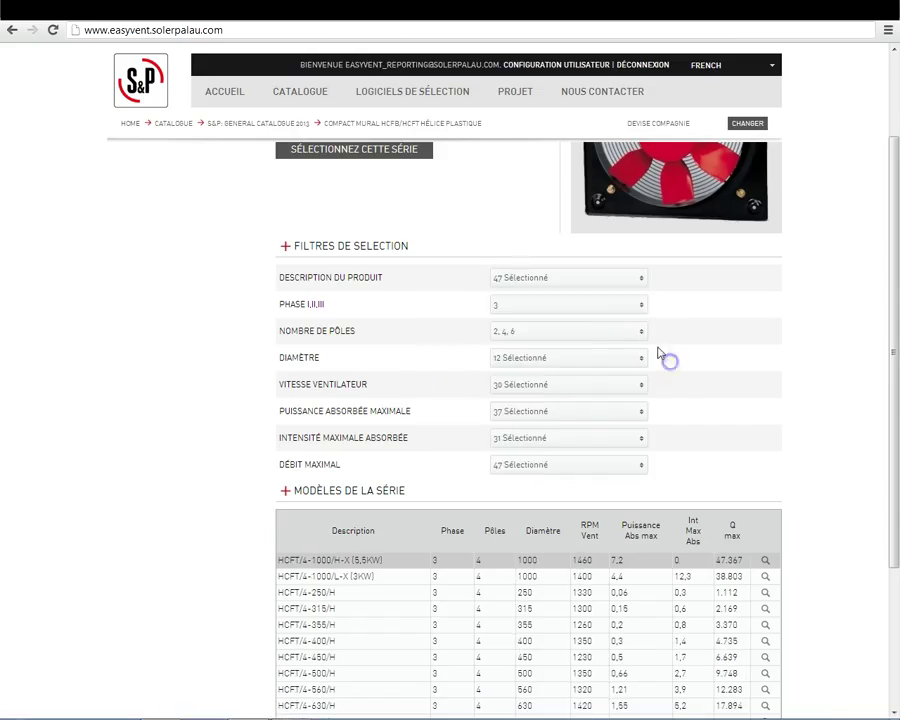
{"action": "left_click", "coordinate": [638, 335]}
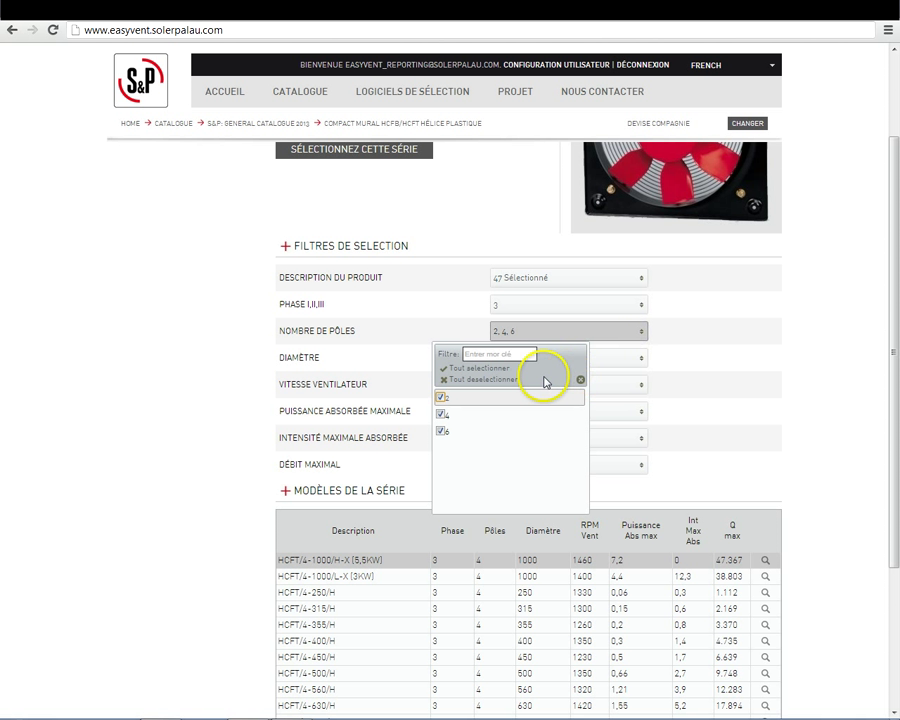
{"action": "left_click", "coordinate": [441, 413]}
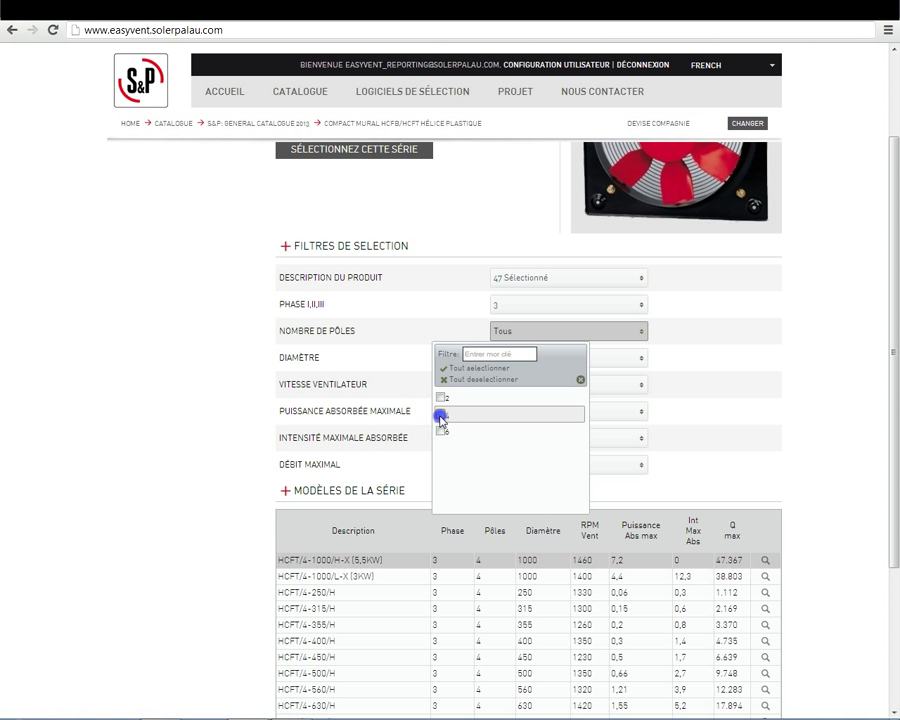
{"action": "left_click", "coordinate": [752, 417]}
Expand the details of the HCFT/4-1000/H-X (5,5KW) and HCFT/4-1000/L-X (3KW) models and open the first fan's full page
{"action": "scroll", "coordinate": [740, 418], "scroll_direction": "down", "scroll_amount": 2}
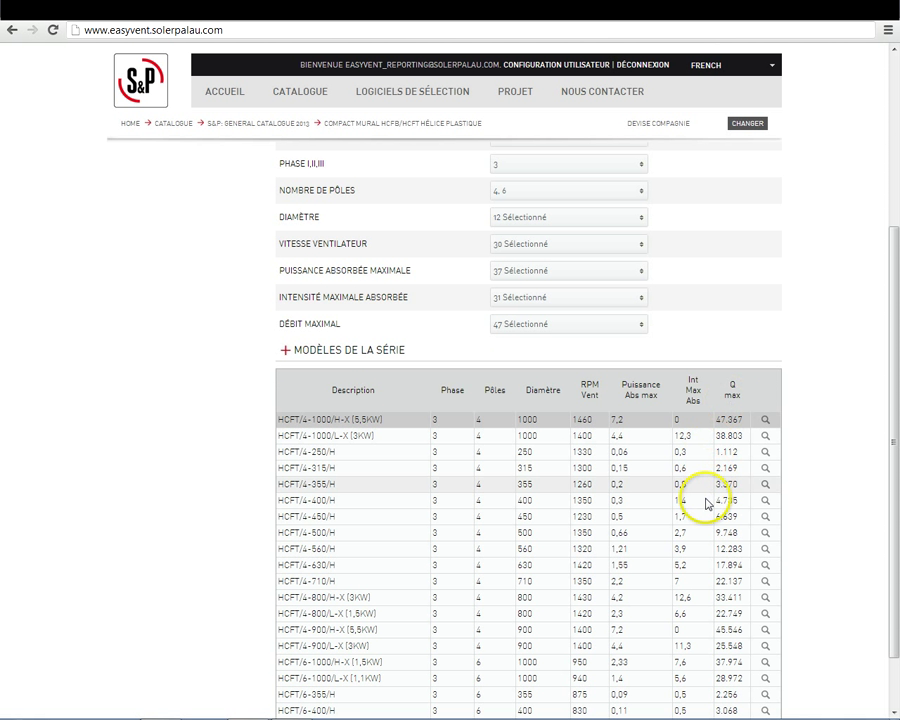
{"action": "left_click", "coordinate": [765, 420]}
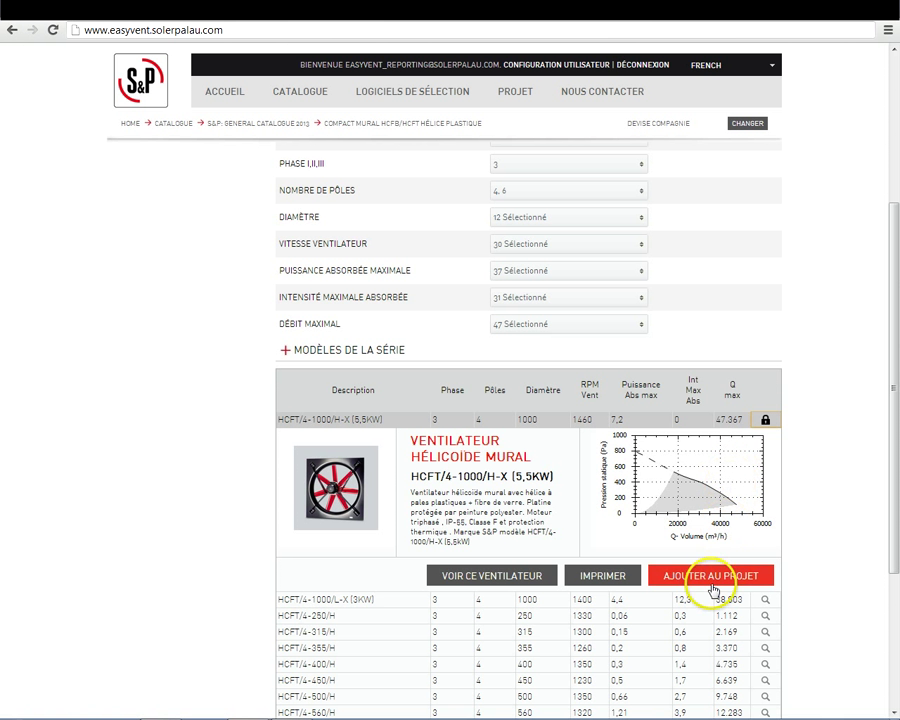
{"action": "left_click", "coordinate": [489, 601]}
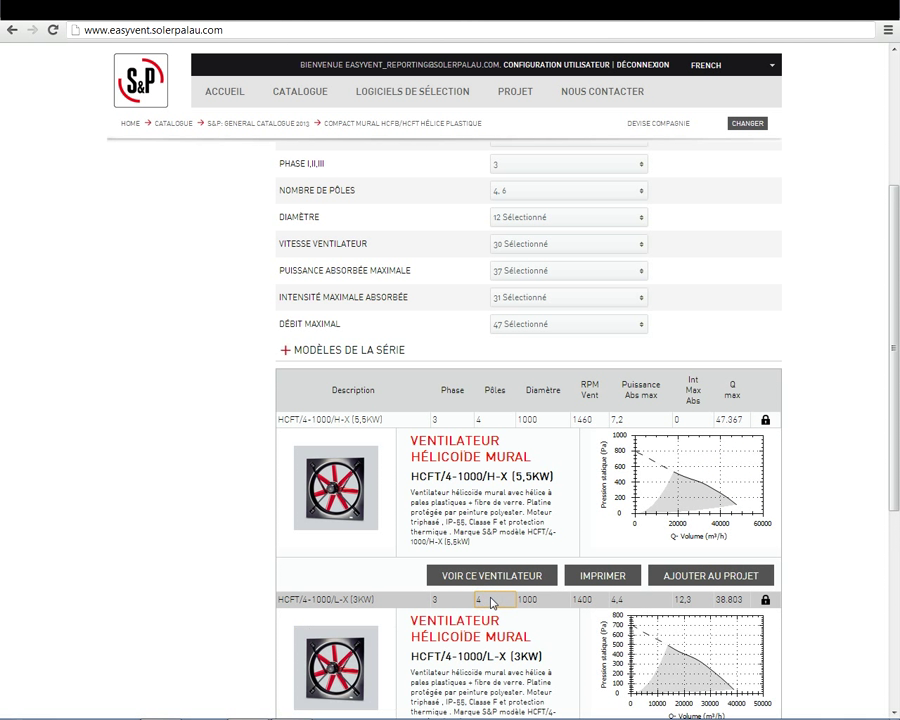
{"action": "scroll", "coordinate": [490, 600], "scroll_direction": "down", "scroll_amount": 1}
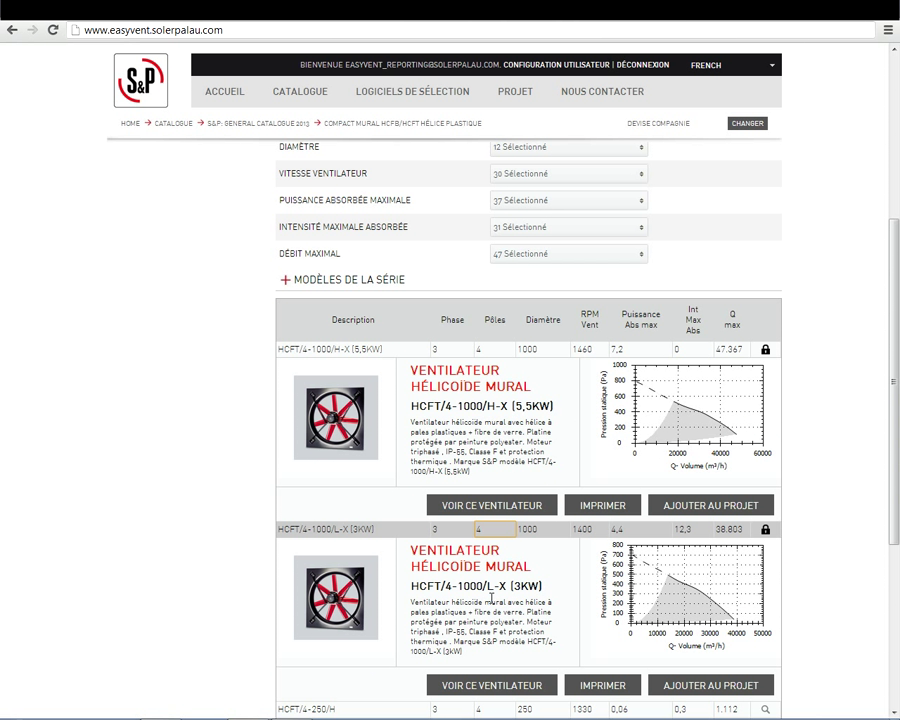
{"action": "left_click", "coordinate": [488, 506]}
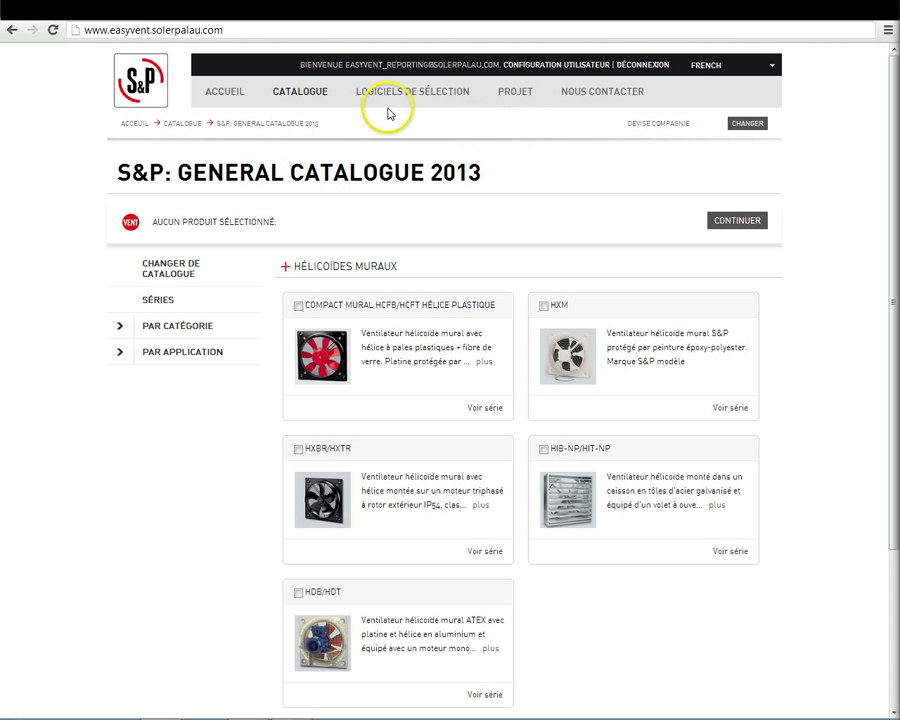
Return to the catalogue and select the Compact Mural HCFB/HCFT Hélice Plastique and HXM series
{"action": "left_click", "coordinate": [291, 91]}
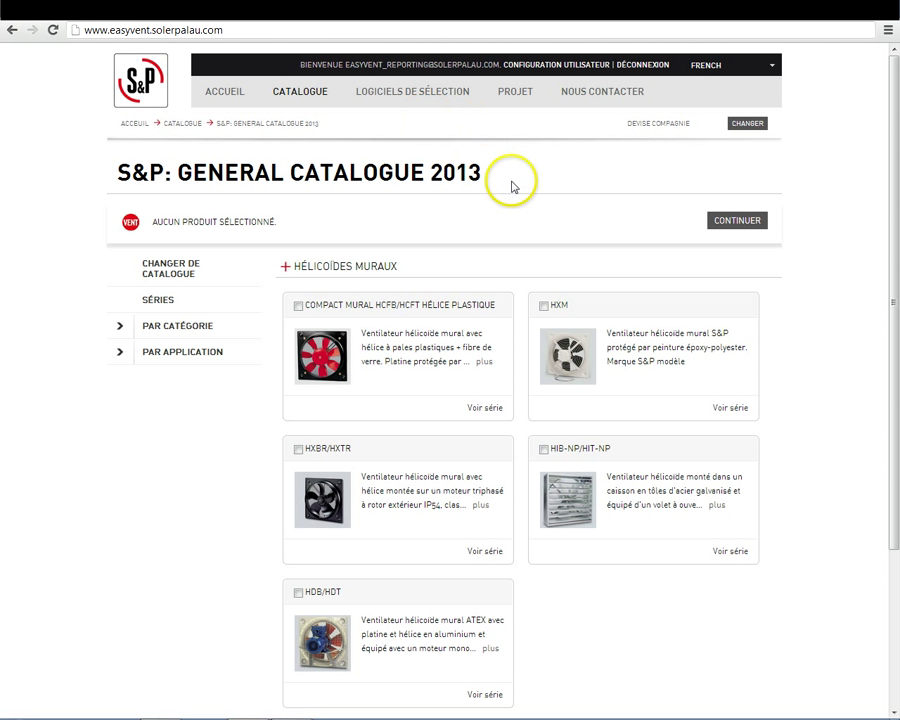
{"action": "left_click", "coordinate": [297, 306]}
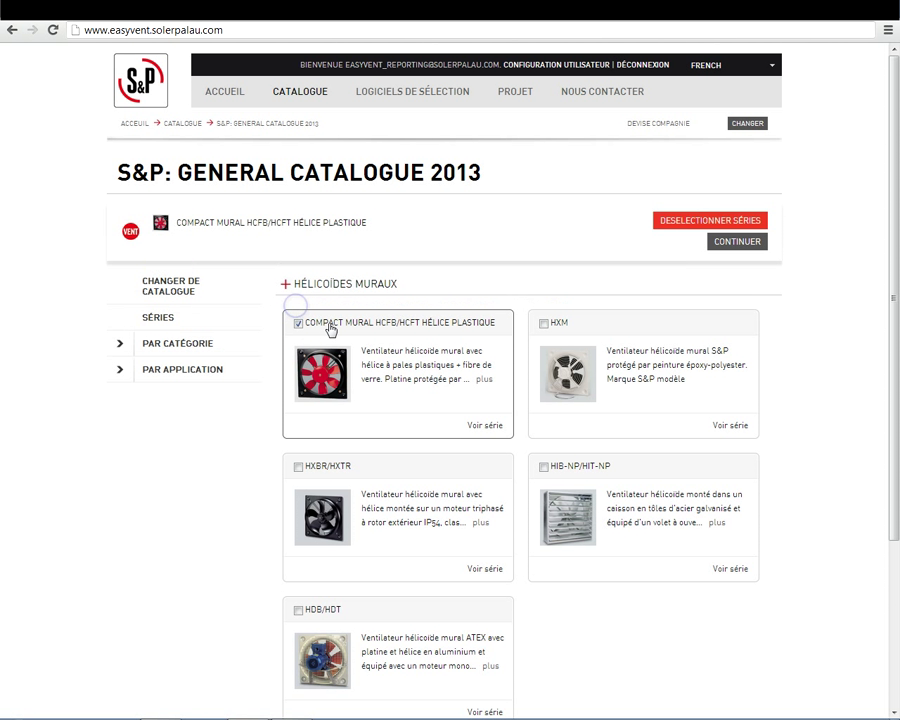
{"action": "left_click", "coordinate": [544, 325]}
Add the Compact Tubulaire TCBB/TCBT Hélice Aluminium, TGT and THGT series from Hélicoïdes Tubulaires to the selection
{"action": "scroll", "coordinate": [516, 355], "scroll_direction": "down", "scroll_amount": 3}
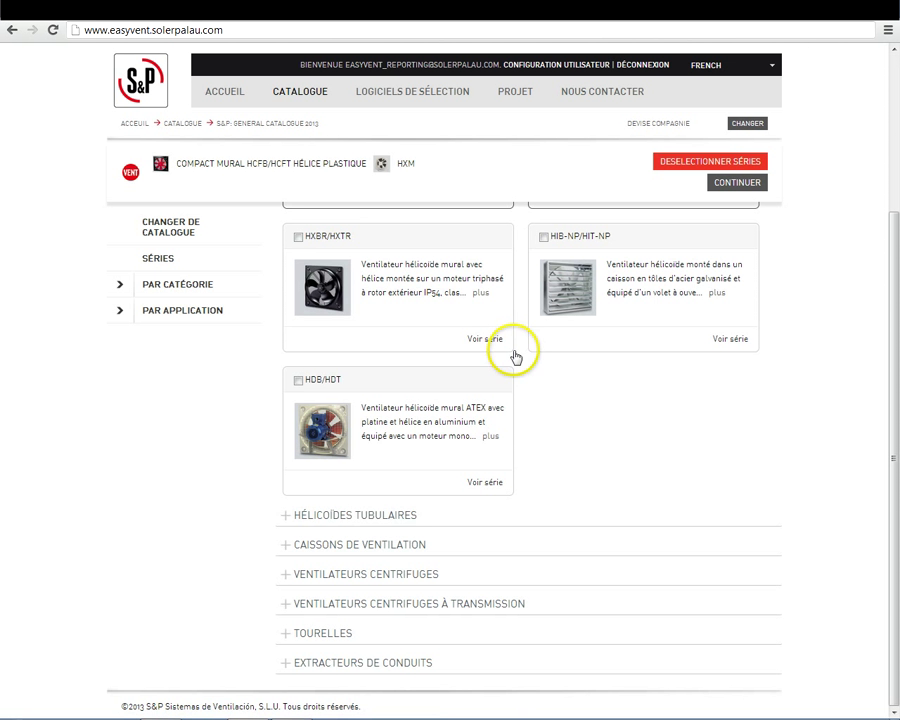
{"action": "left_click", "coordinate": [283, 513]}
{"action": "scroll", "coordinate": [374, 519], "scroll_direction": "down", "scroll_amount": 1}
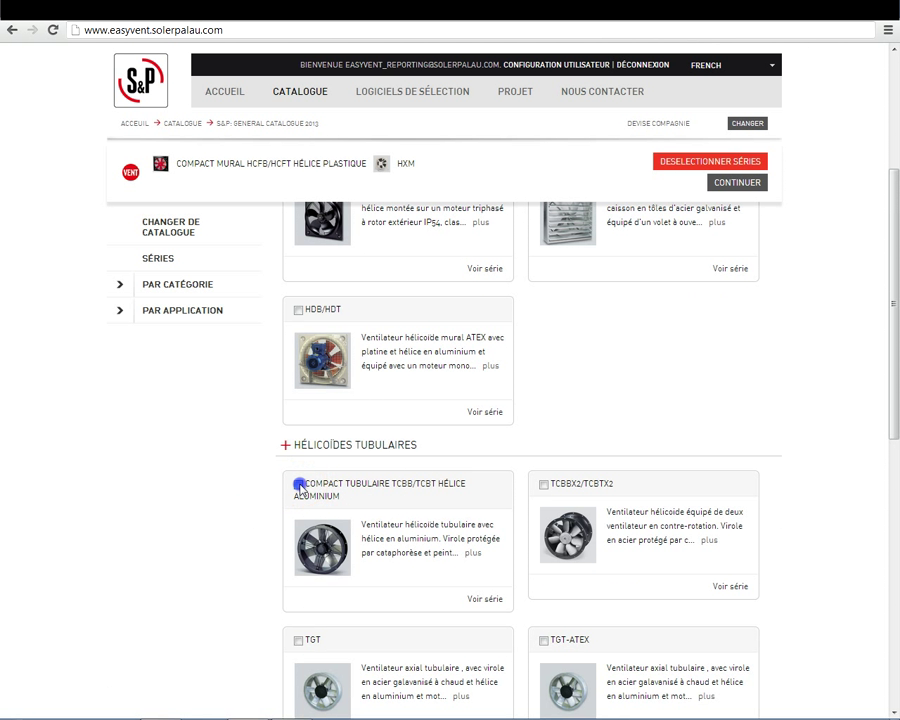
{"action": "left_click", "coordinate": [298, 485]}
{"action": "left_click", "coordinate": [298, 642]}
{"action": "scroll", "coordinate": [382, 626], "scroll_direction": "down", "scroll_amount": 2}
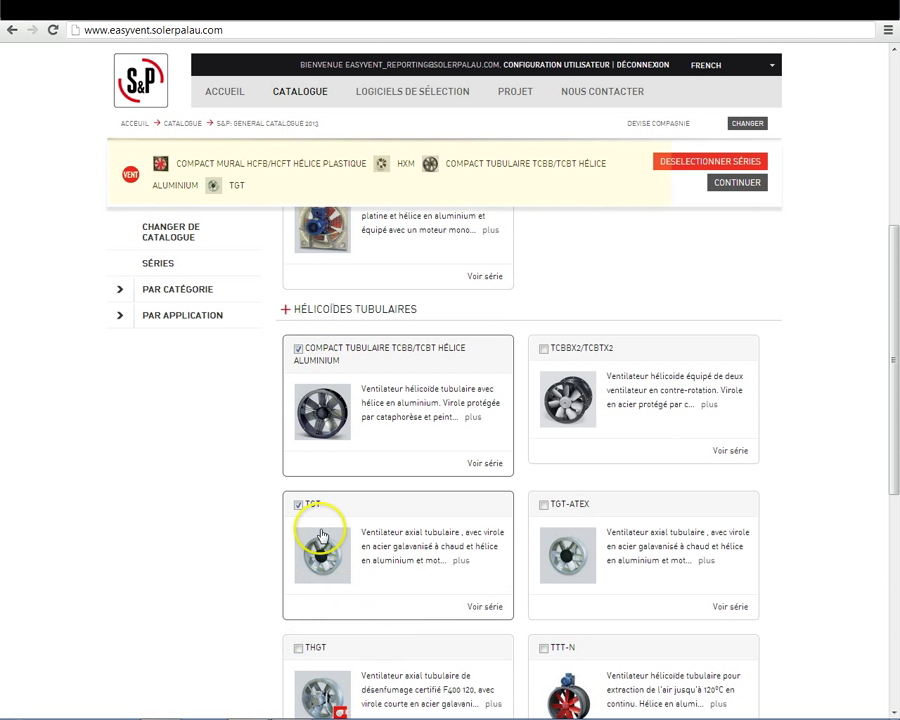
{"action": "left_click", "coordinate": [298, 648]}
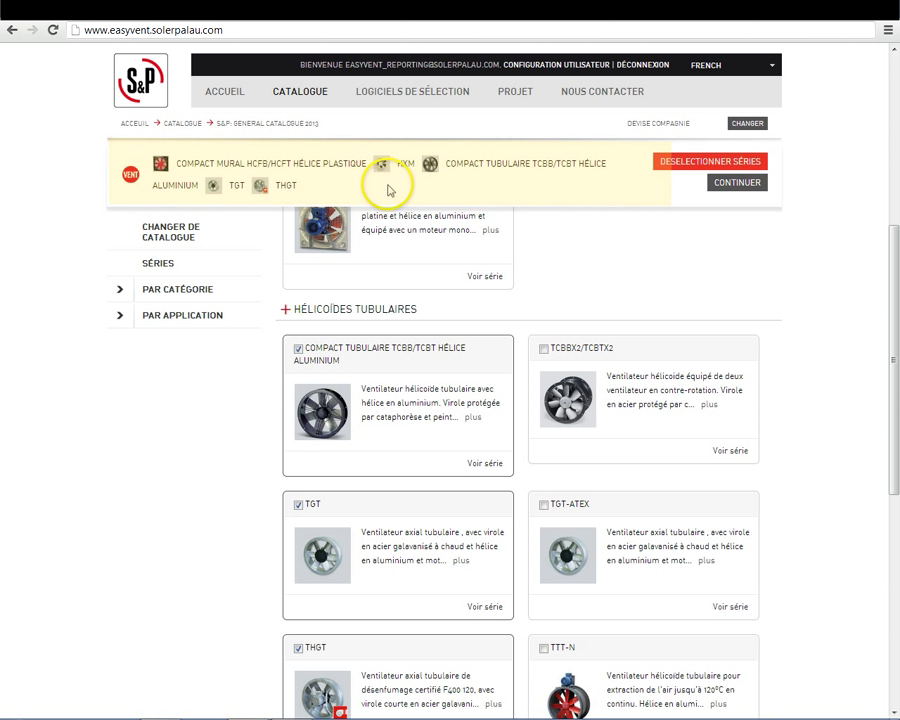
Open the Vent selection software with the chosen series and review the Hélicoïdes Muraux and Hélicoïdes Tubulaires groups in the selection filters
{"action": "left_click", "coordinate": [741, 183]}
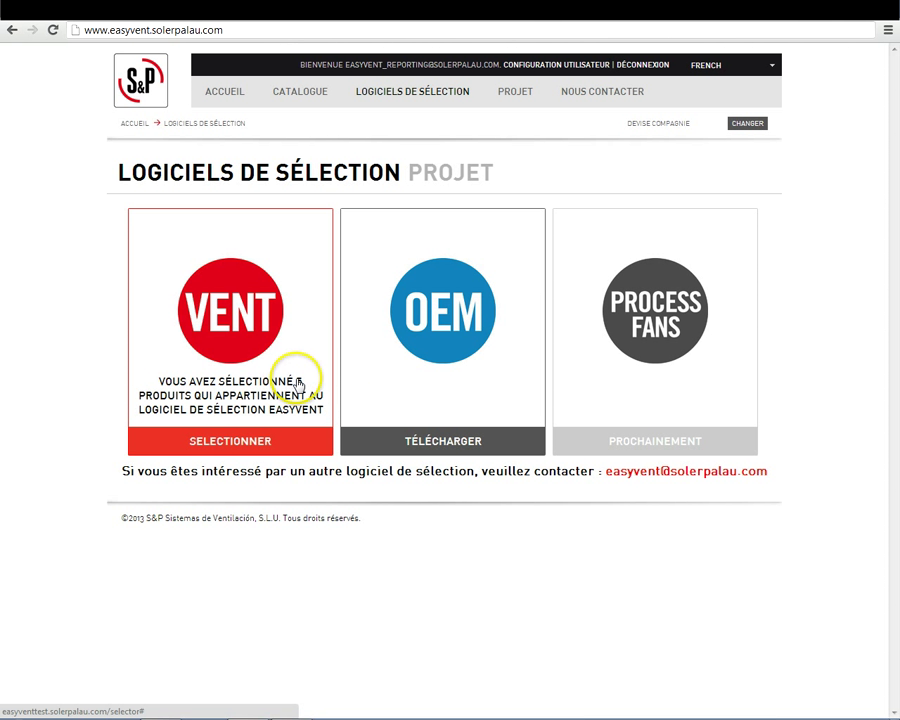
{"action": "left_click", "coordinate": [230, 442]}
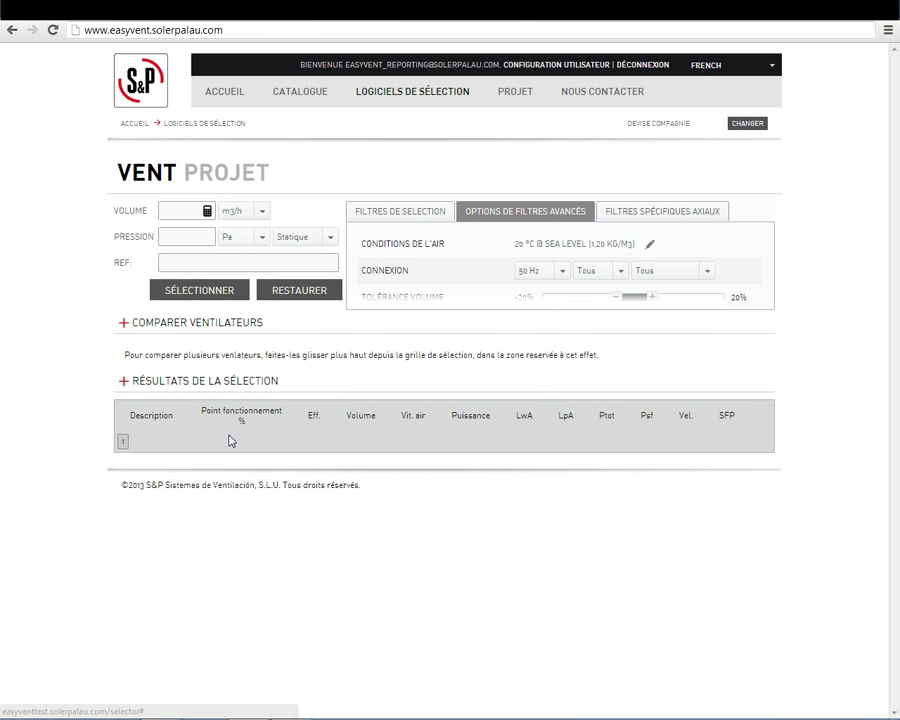
{"action": "left_click", "coordinate": [393, 210]}
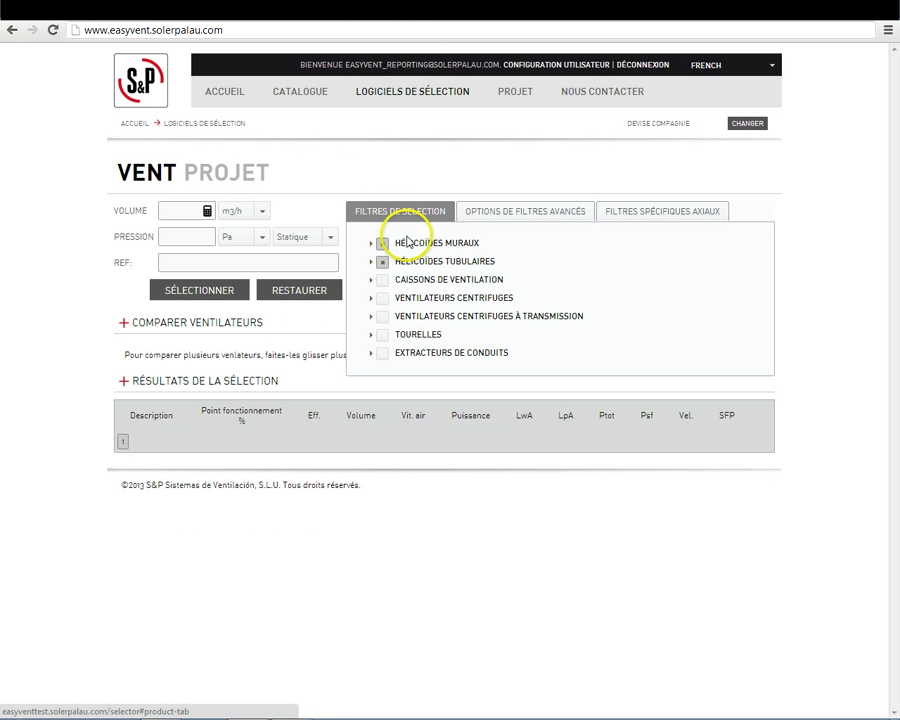
{"action": "left_click", "coordinate": [369, 244]}
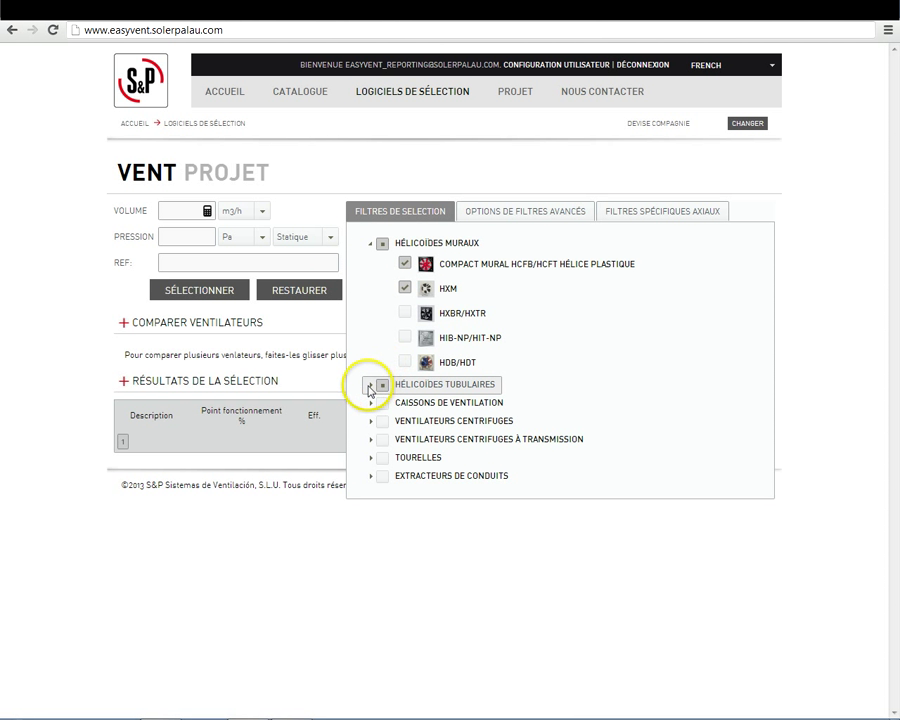
{"action": "left_click", "coordinate": [370, 386]}
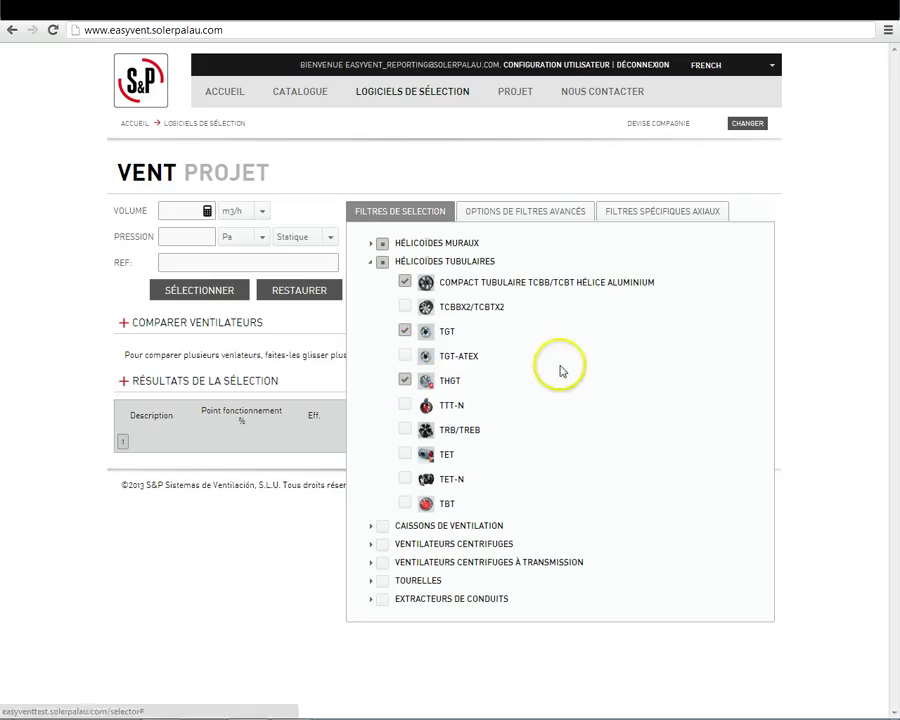
Examine the frequency and phase choices for the connection in the advanced filter options
{"action": "left_click", "coordinate": [527, 214]}
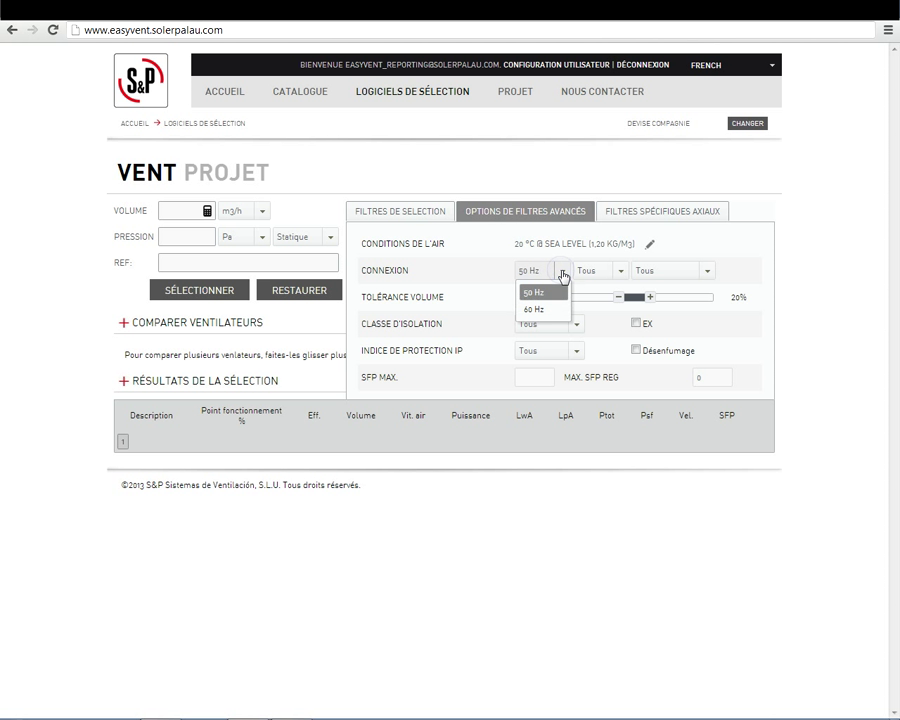
{"action": "left_click", "coordinate": [600, 272]}
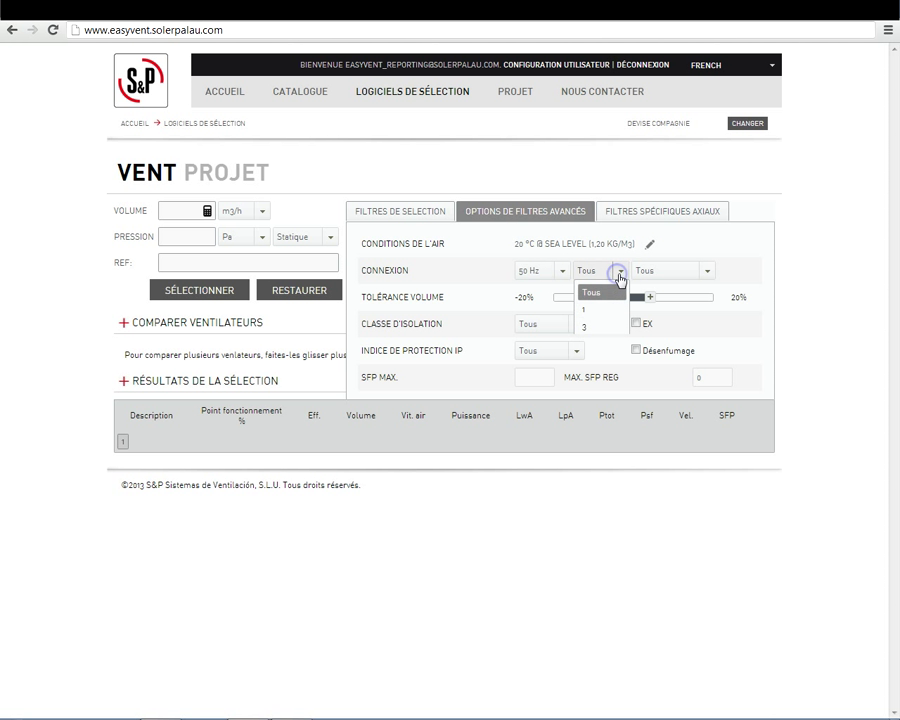
{"action": "left_click", "coordinate": [621, 273]}
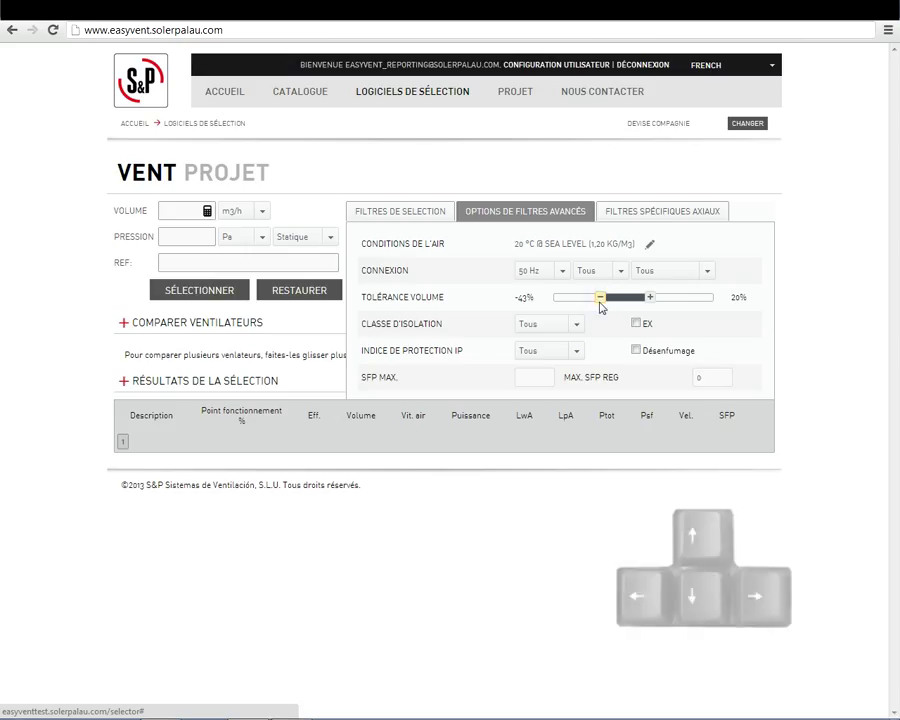
Fine-tune the lower limit of the volume tolerance to -34%
{"action": "key", "text": "Right"}
{"action": "key", "text": "Right"}
{"action": "key", "text": "Right"}
{"action": "key", "text": "Right"}
{"action": "key", "text": "Right"}
{"action": "key", "text": "Right"}
{"action": "key", "text": "Right"}
{"action": "key", "text": "Right"}
{"action": "key", "text": "Right"}
{"action": "key", "text": "Right"}
{"action": "key", "text": "Right"}
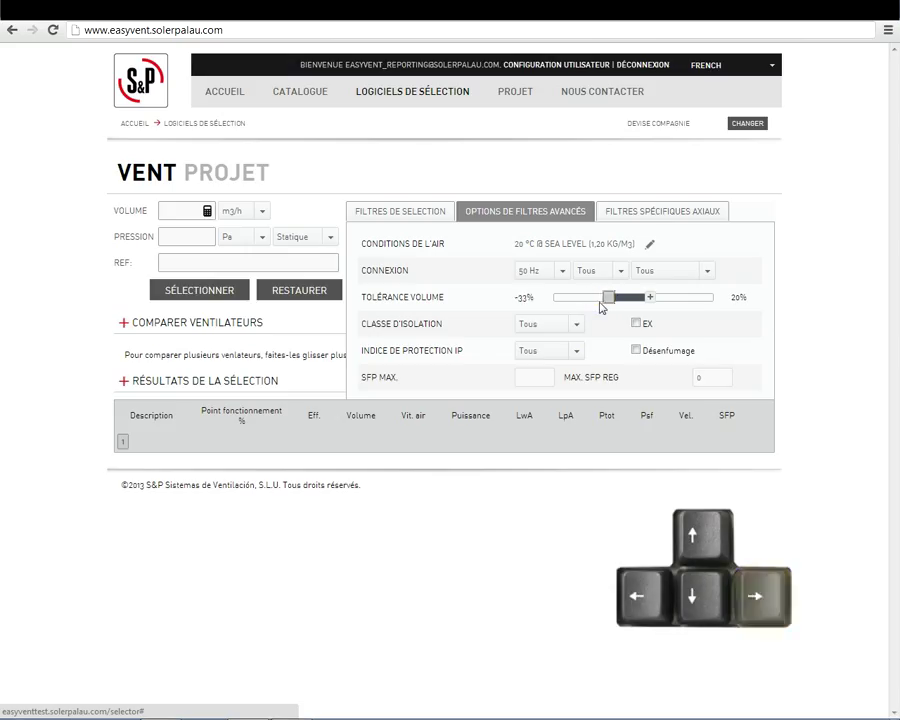
{"action": "key", "text": "Left"}
{"action": "key", "text": "Left"}
{"action": "key", "text": "Right"}
{"action": "key", "text": "Right"}
{"action": "key", "text": "Right"}
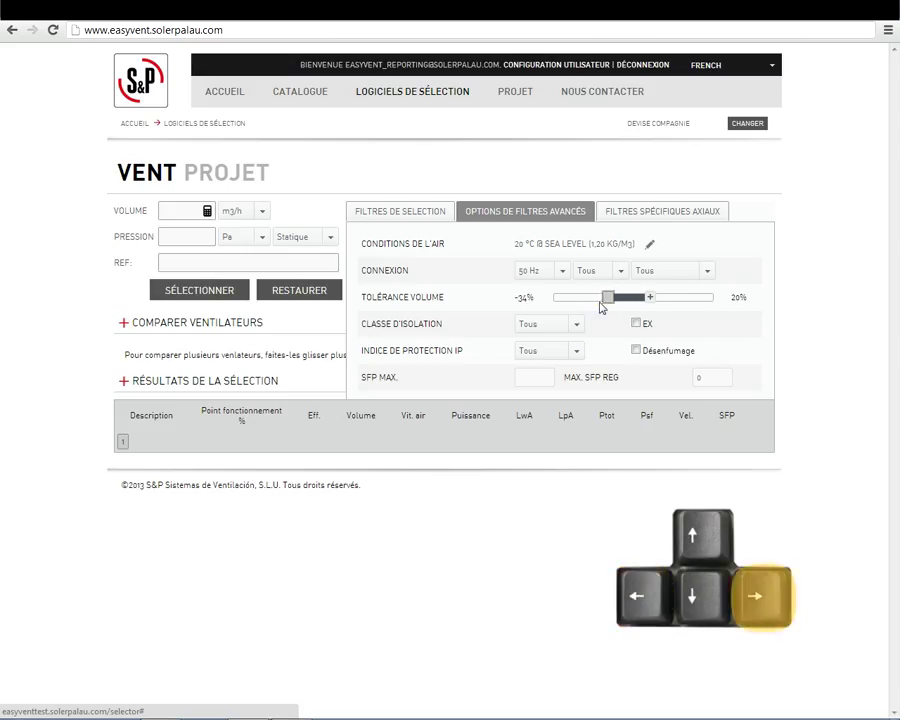
Set the lower limit of the volume tolerance to -20%
{"action": "key", "text": "Right"}
{"action": "key", "text": "Right"}
{"action": "key", "text": "Right"}
{"action": "key", "text": "Right"}
{"action": "key", "text": "Right"}
{"action": "key", "text": "Right"}
{"action": "key", "text": "Right"}
{"action": "key", "text": "Right"}
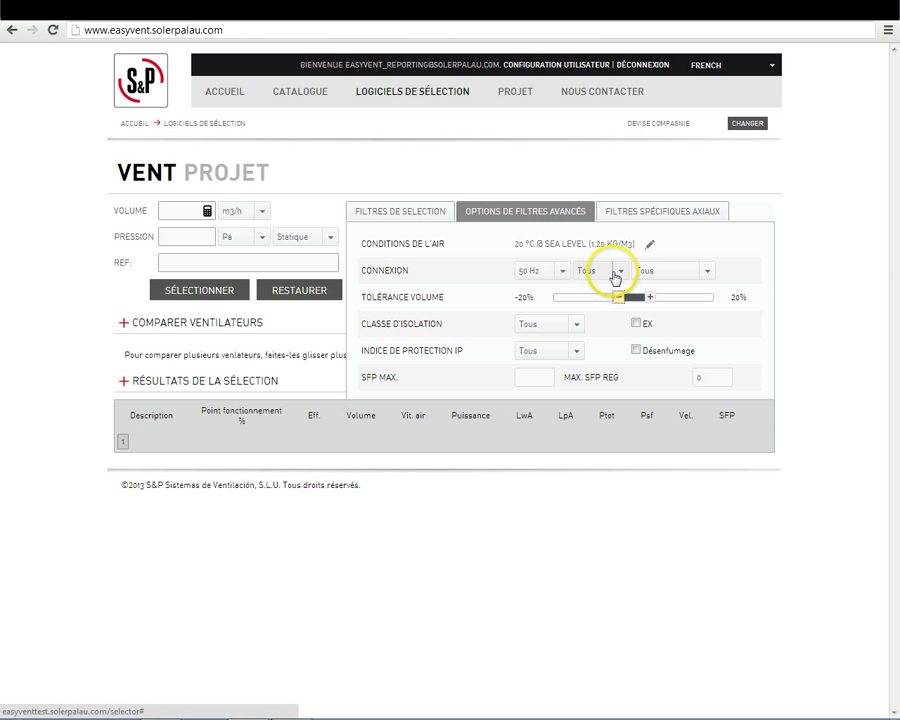
Examine the motor type choices in the axial-specific filters
{"action": "left_click", "coordinate": [645, 219]}
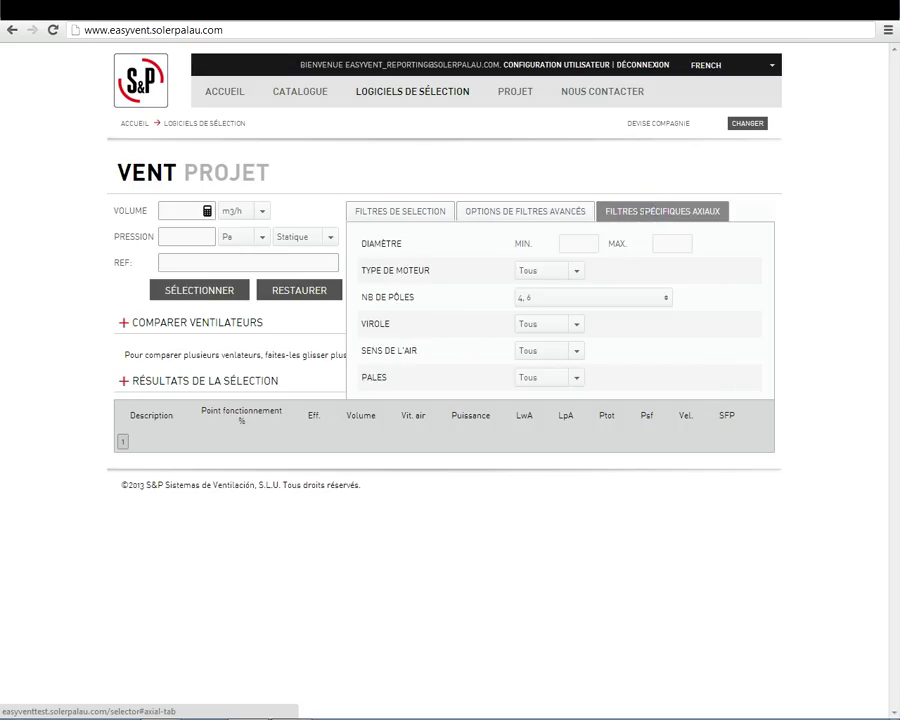
{"action": "left_click", "coordinate": [577, 273]}
{"action": "left_click", "coordinate": [577, 276]}
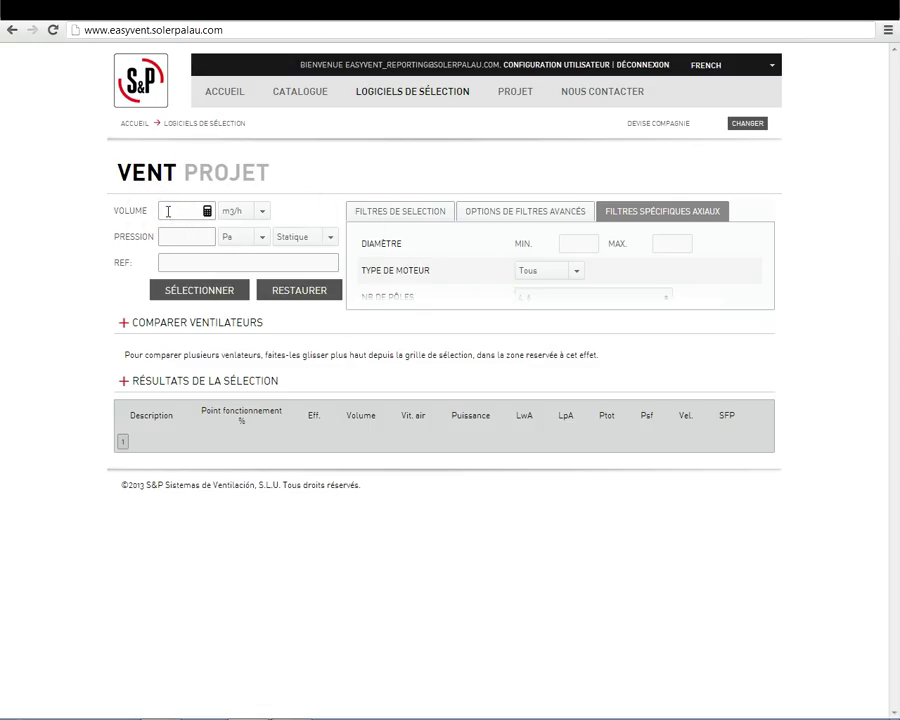
Run the fan selection for a volume of 1500 m3/h and a static pressure of 50 Pa, and look through the results
{"action": "left_click", "coordinate": [186, 238]}
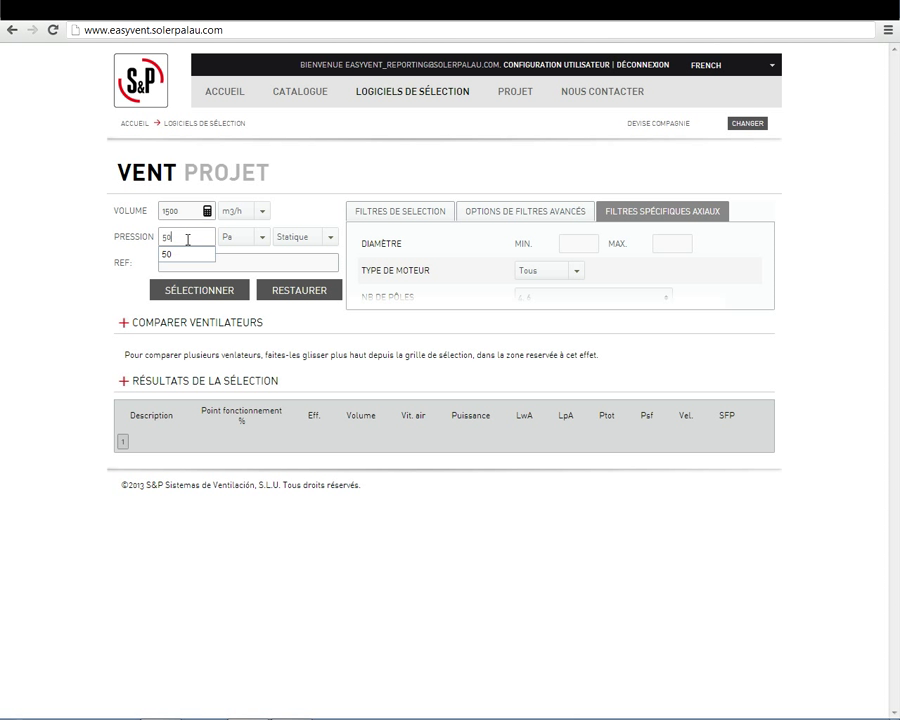
{"action": "type", "text": "50"}
{"action": "left_click", "coordinate": [194, 292]}
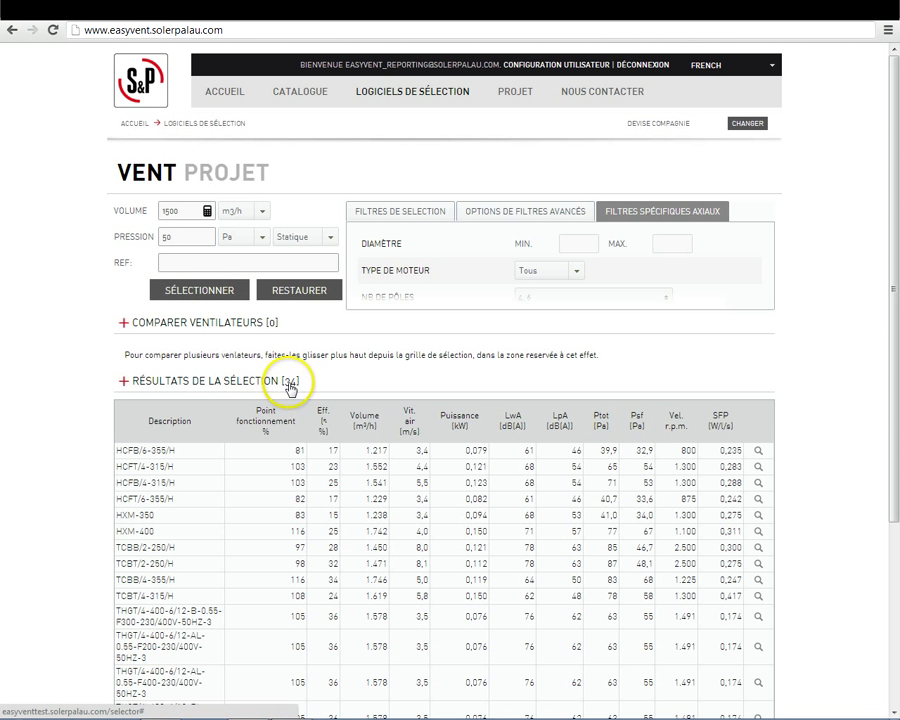
{"action": "scroll", "coordinate": [297, 562], "scroll_direction": "down", "scroll_amount": 3}
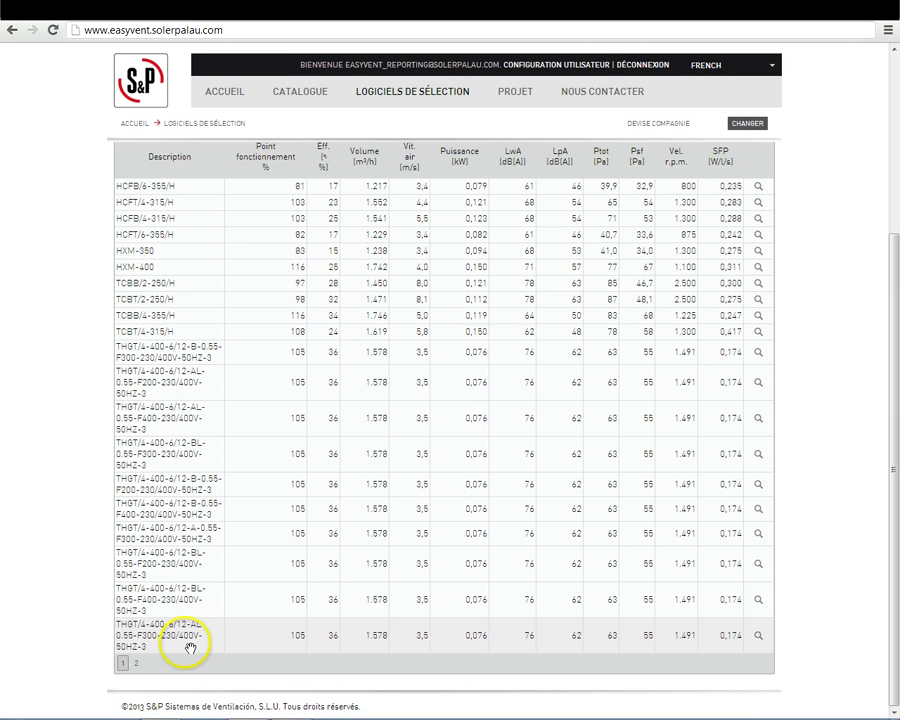
{"action": "scroll", "coordinate": [190, 648], "scroll_direction": "up", "scroll_amount": 3}
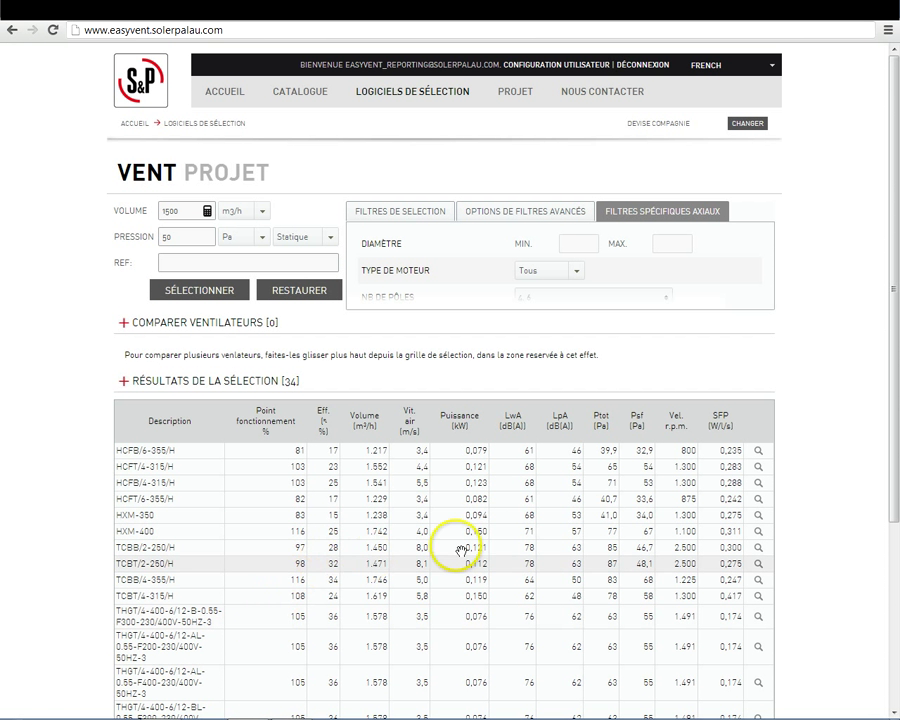
Preview the details and curves of the HCFB/6-355/H and HCFT/4-315/H fans in the results, and collapse both
{"action": "left_click", "coordinate": [758, 450]}
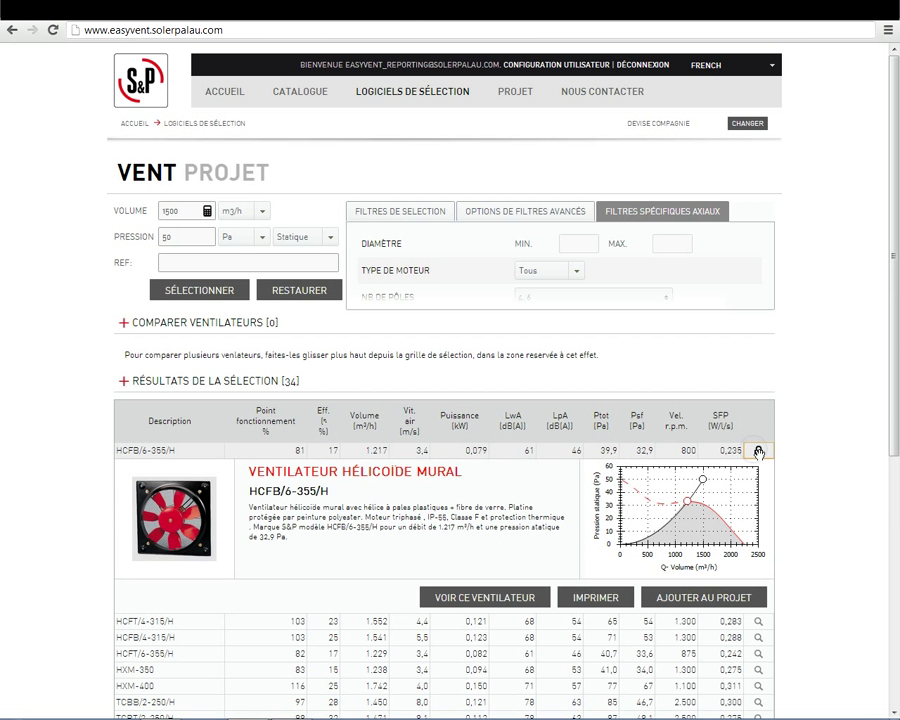
{"action": "left_click", "coordinate": [580, 622]}
{"action": "scroll", "coordinate": [574, 614], "scroll_direction": "down", "scroll_amount": 3}
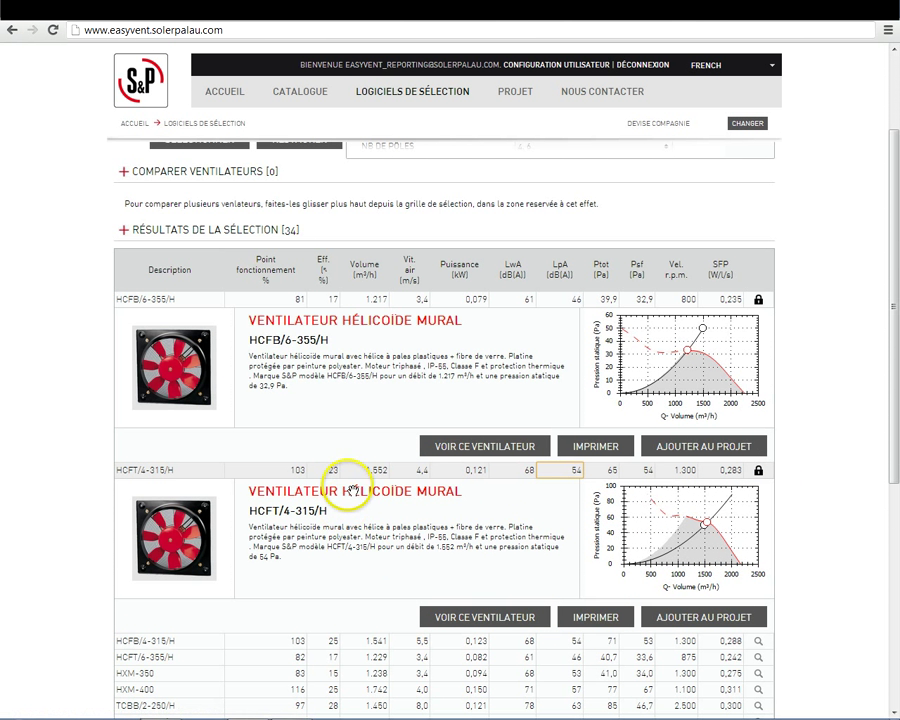
{"action": "left_click", "coordinate": [759, 469]}
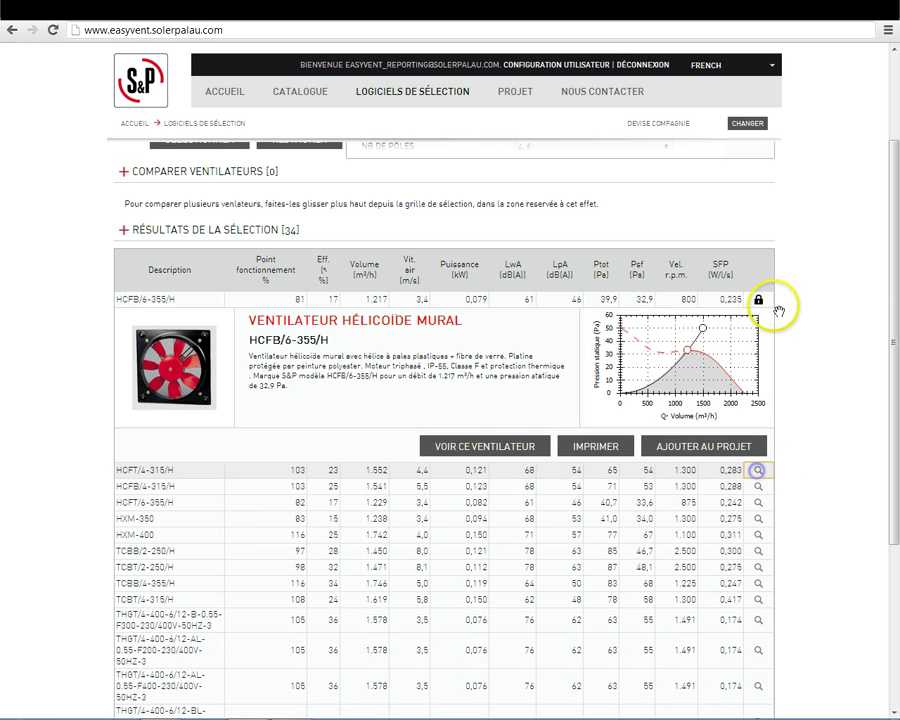
{"action": "left_click", "coordinate": [758, 300]}
{"action": "scroll", "coordinate": [757, 318], "scroll_direction": "up", "scroll_amount": 3}
{"action": "scroll", "coordinate": [760, 325], "scroll_direction": "down", "scroll_amount": 2}
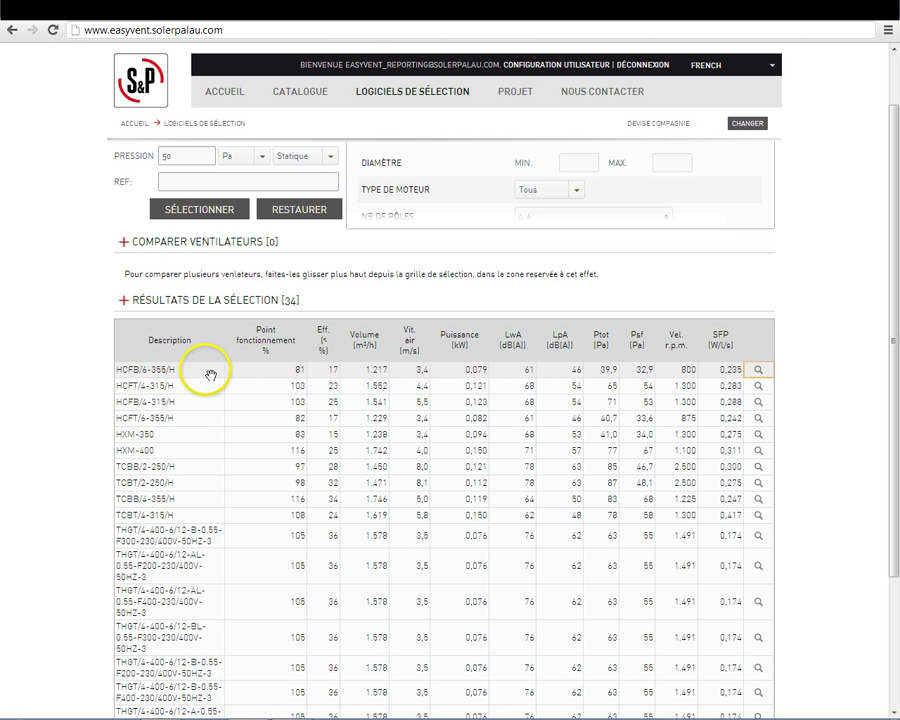
Add the HCFB/6-355/H and HCFT/4-315/H fans from the results to the comparison and compare their curves
{"action": "left_click_drag", "start_coordinate": [220, 370], "coordinate": [295, 257]}
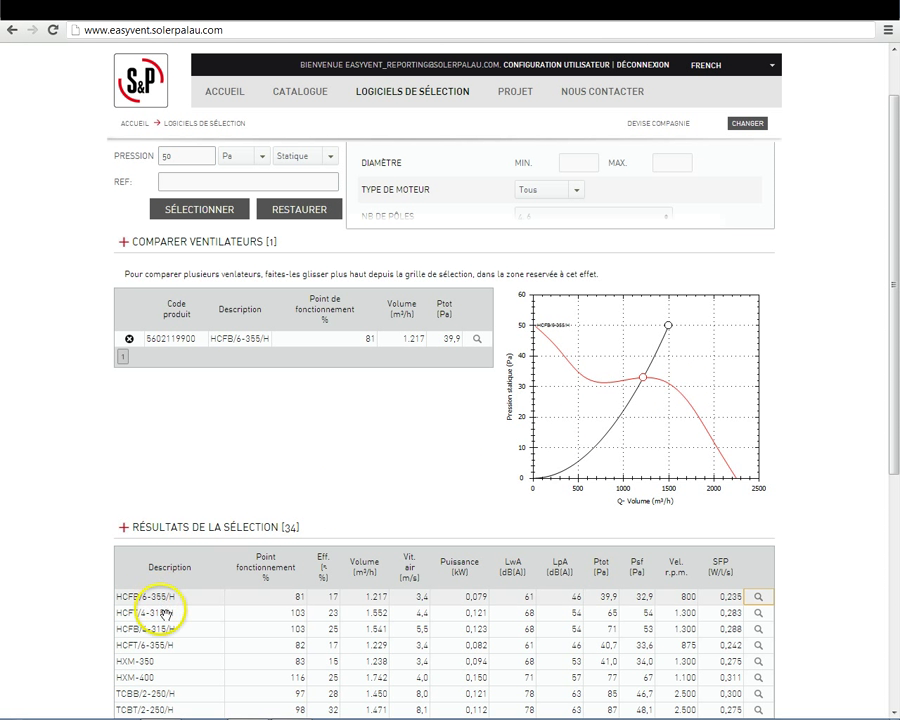
{"action": "left_click_drag", "start_coordinate": [162, 614], "coordinate": [228, 264]}
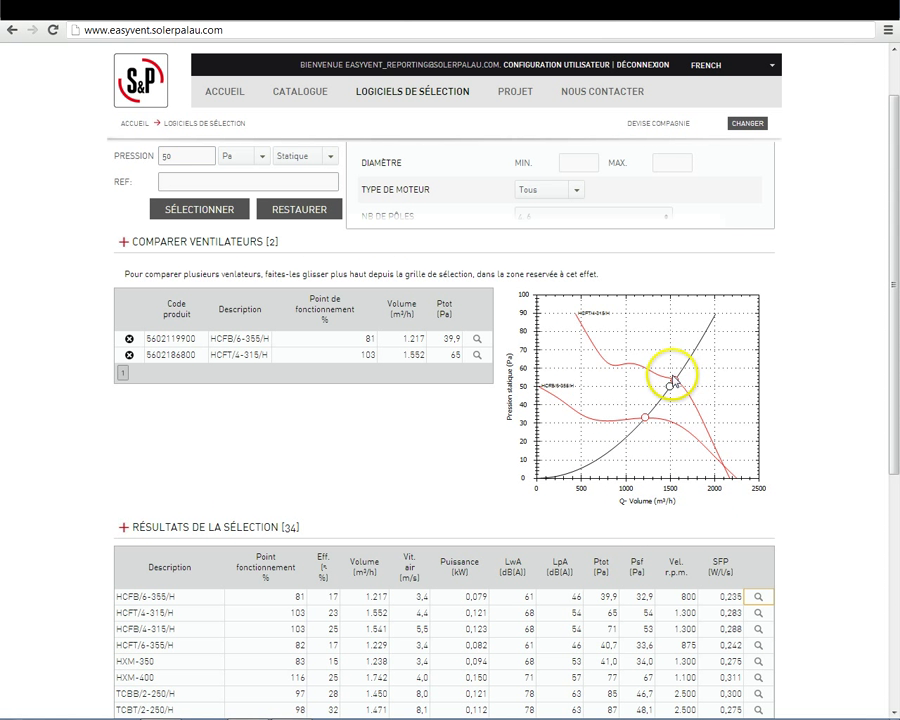
{"action": "left_click", "coordinate": [620, 408]}
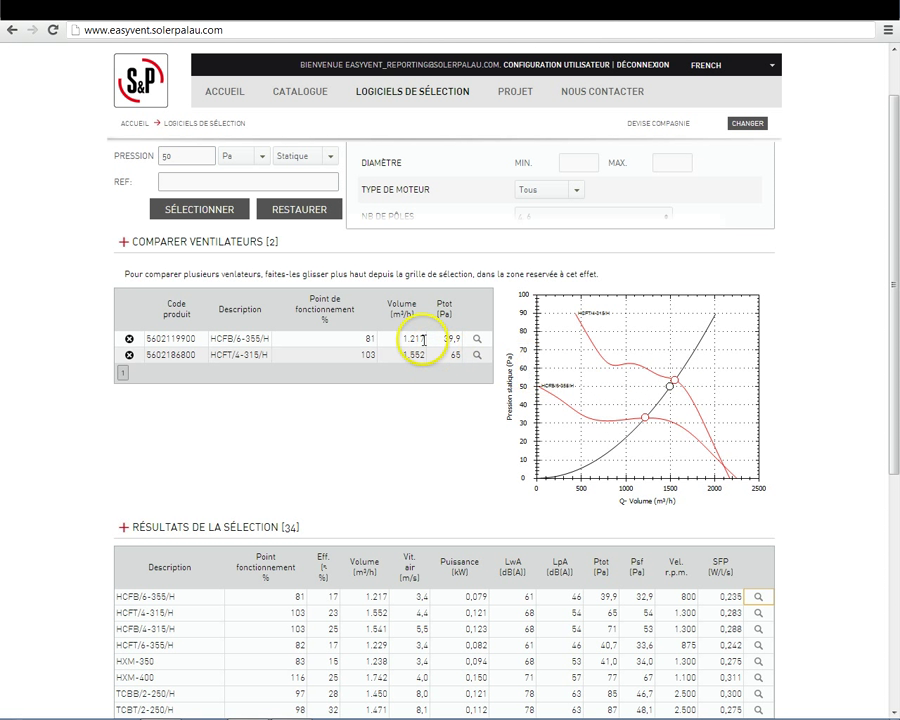
View the HCFB/6-355/H details in the comparison list, and remove both fans from the comparison
{"action": "left_click", "coordinate": [477, 339]}
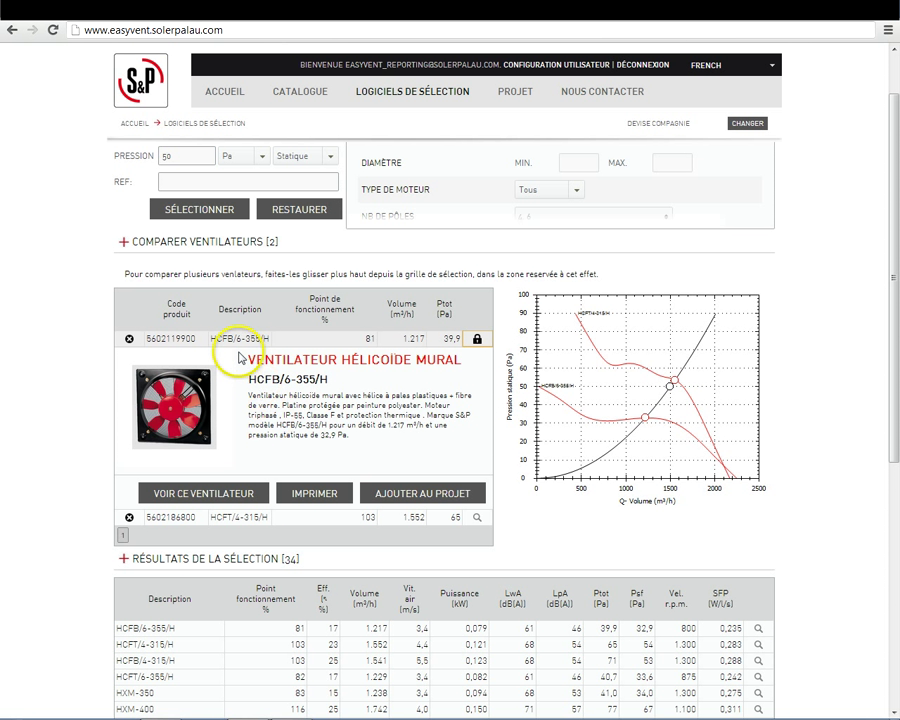
{"action": "left_click", "coordinate": [129, 340]}
{"action": "left_click", "coordinate": [129, 340]}
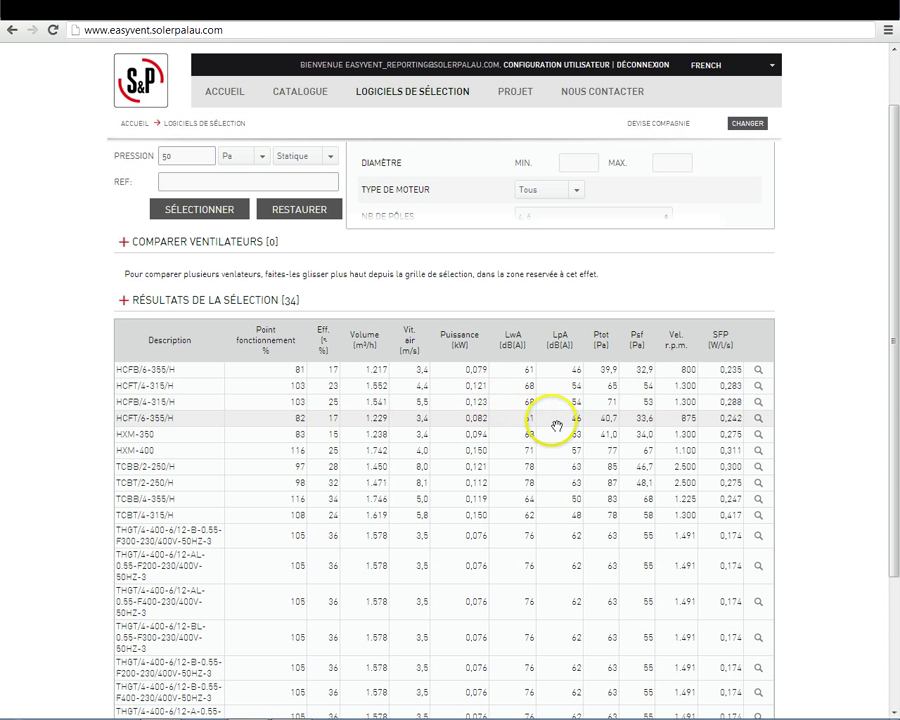
Open the full sheet of the HXM-350 fan and move its requested operating point to about 1323 m³/h and 22 Pa
{"action": "left_click", "coordinate": [759, 435]}
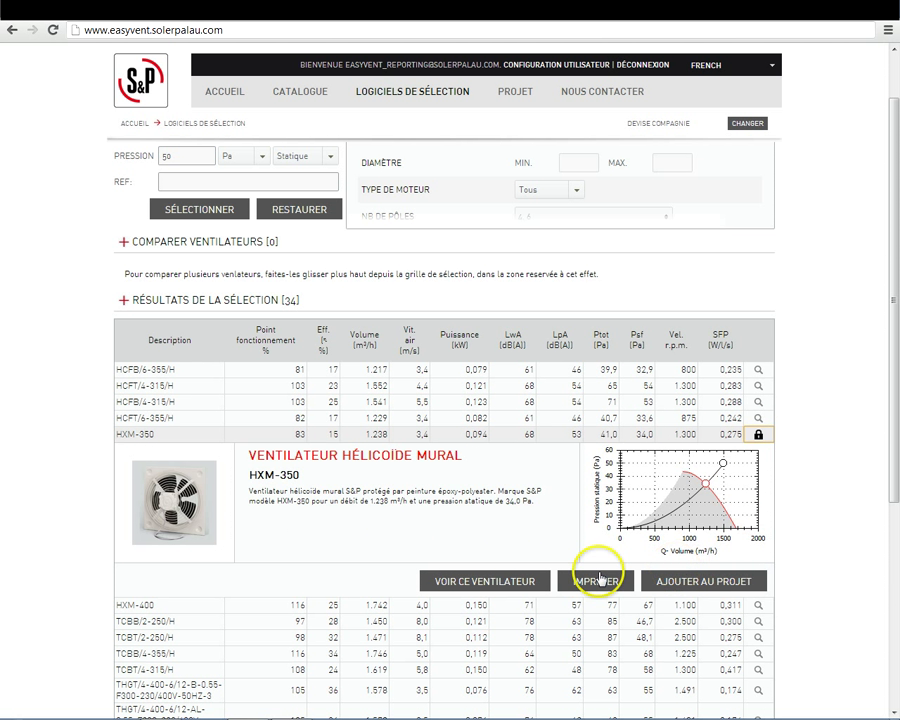
{"action": "left_click", "coordinate": [474, 581]}
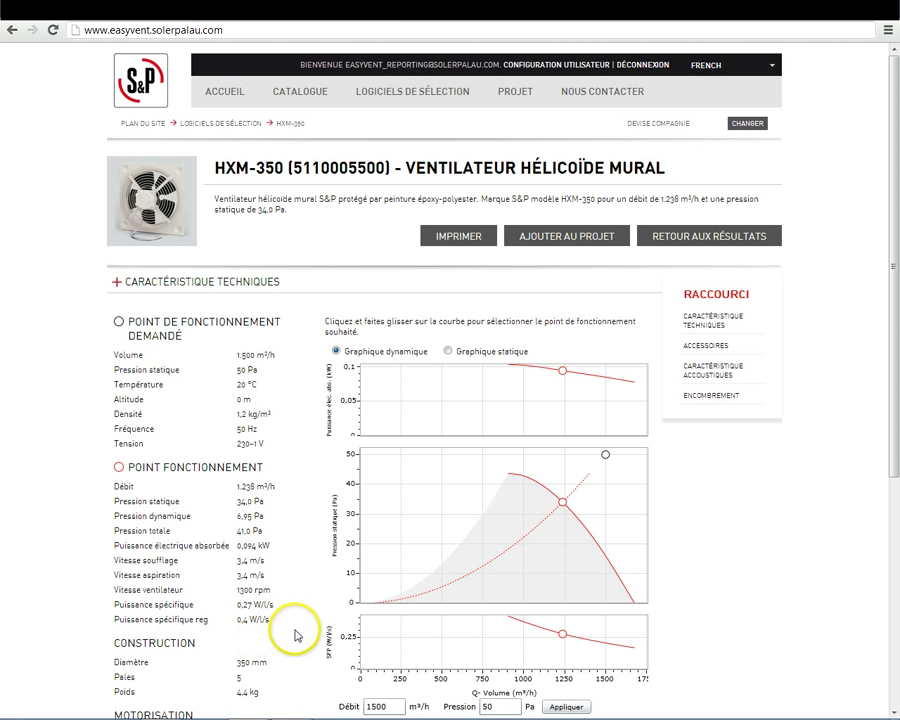
{"action": "scroll", "coordinate": [296, 635], "scroll_direction": "down", "scroll_amount": 3}
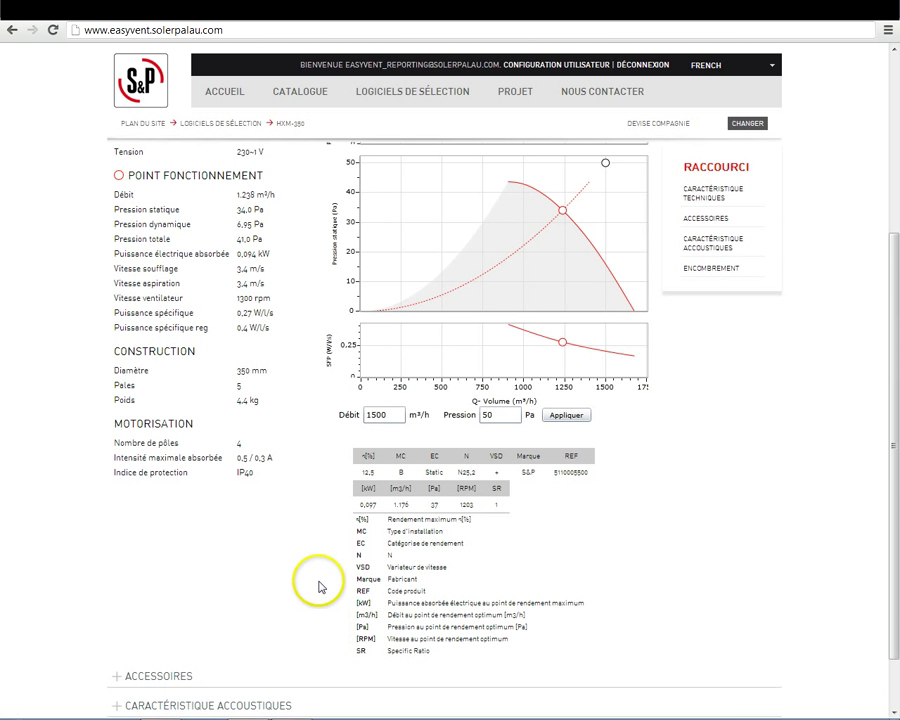
{"action": "scroll", "coordinate": [320, 586], "scroll_direction": "up", "scroll_amount": 3}
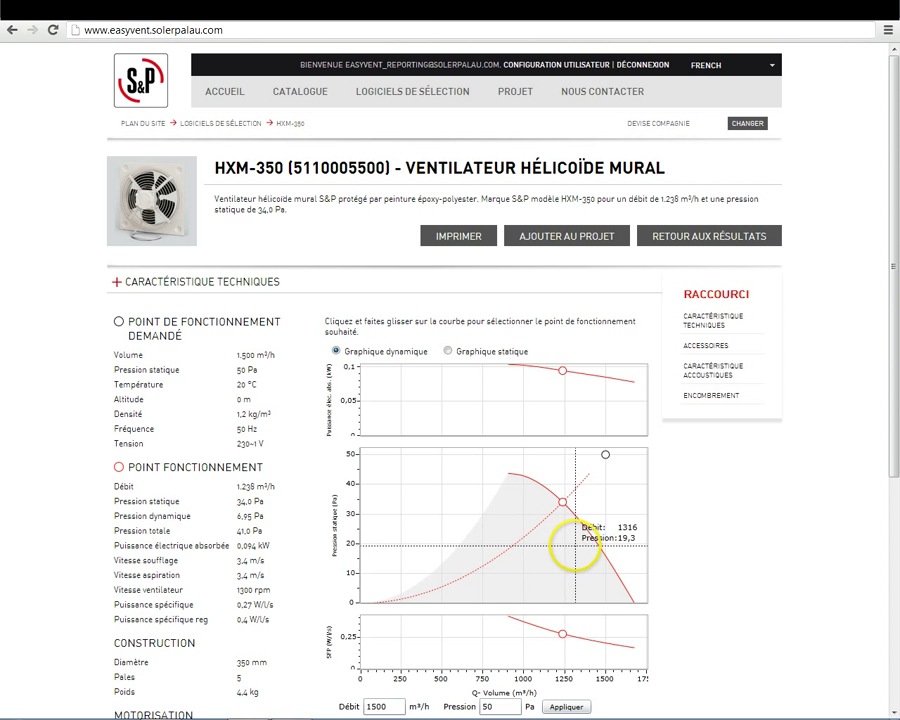
{"action": "left_click", "coordinate": [576, 537]}
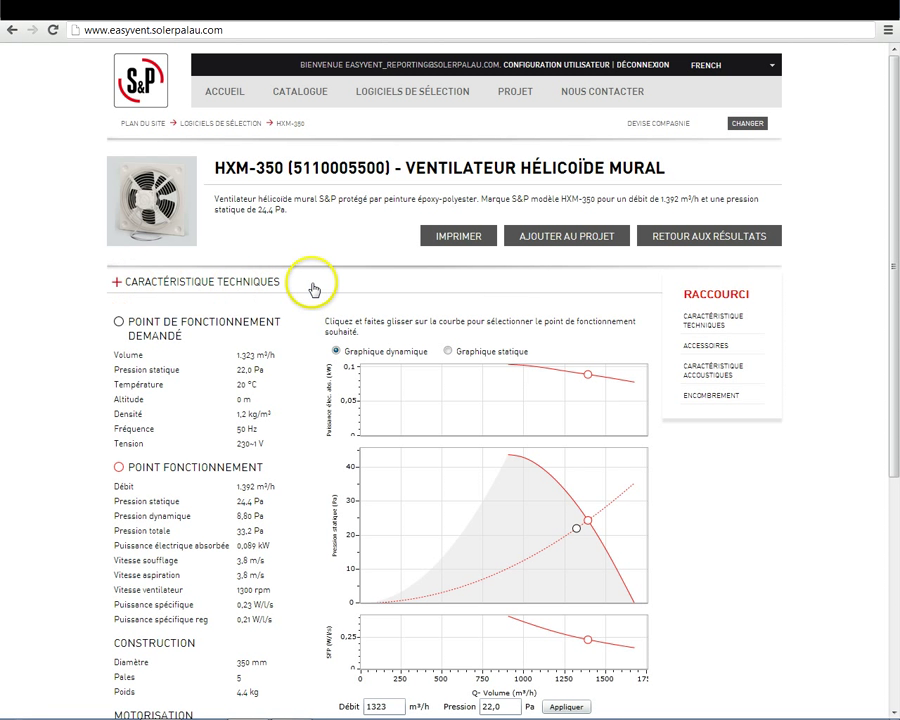
Add one PER-355 CN shutter to the HXM-350 fan's accessories, save the choice and display the accessory list
{"action": "left_click", "coordinate": [709, 348]}
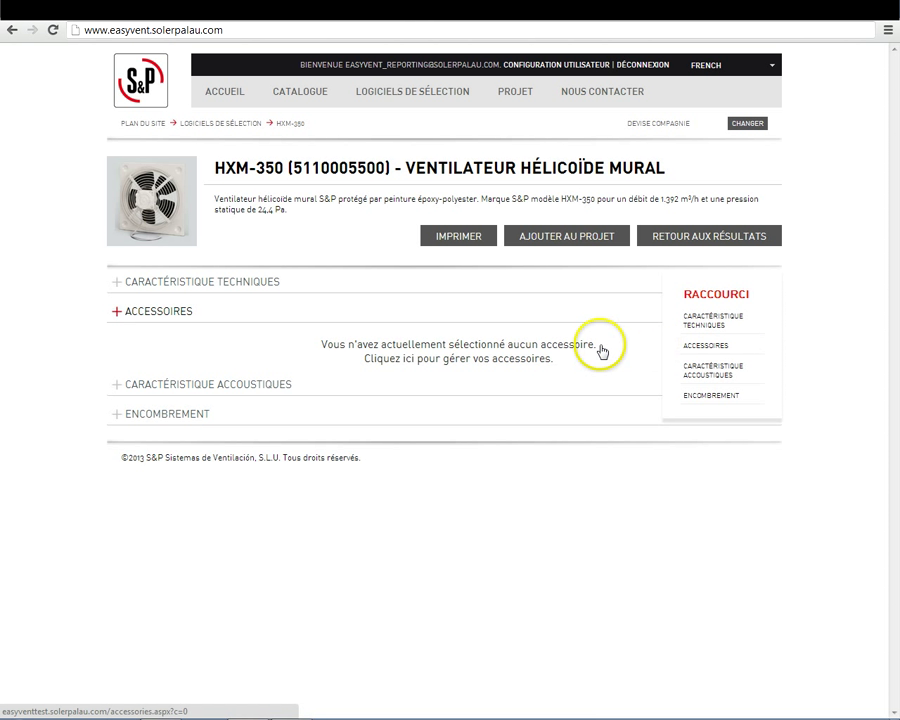
{"action": "left_click", "coordinate": [503, 362]}
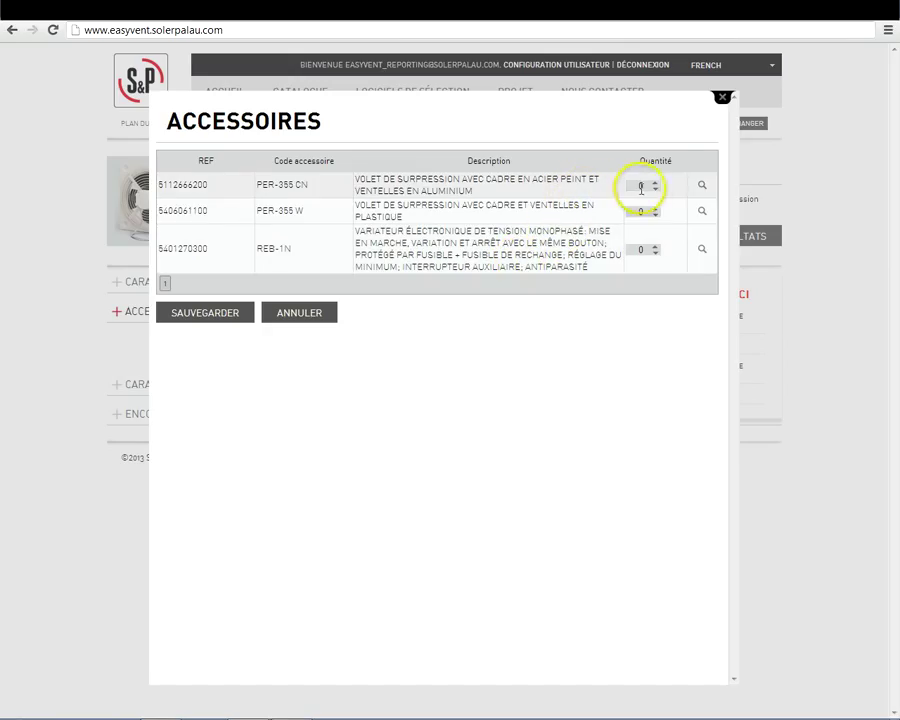
{"action": "left_click", "coordinate": [705, 185]}
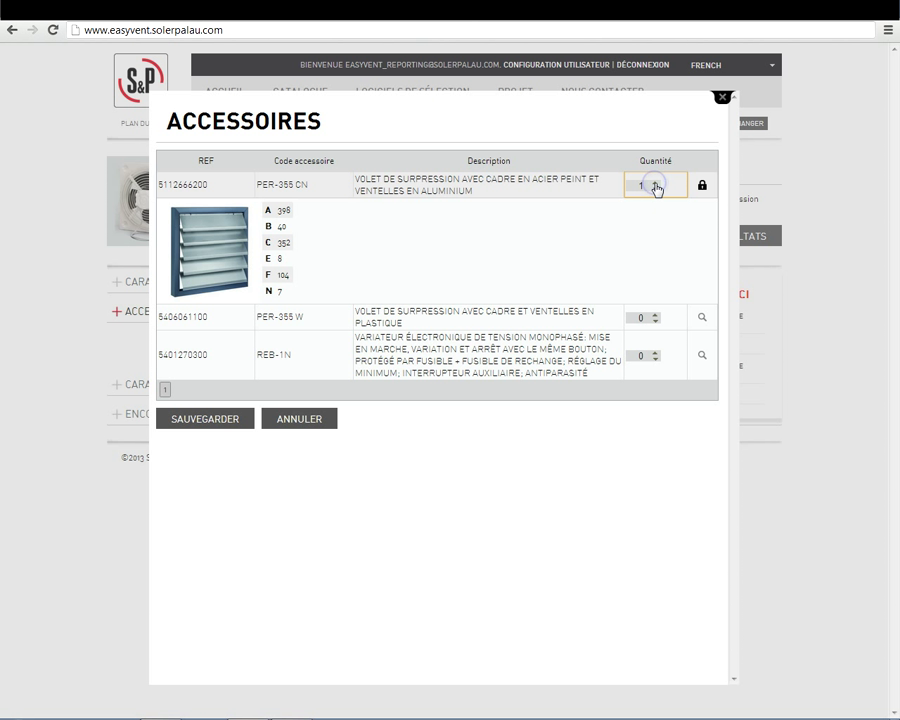
{"action": "left_click", "coordinate": [209, 419]}
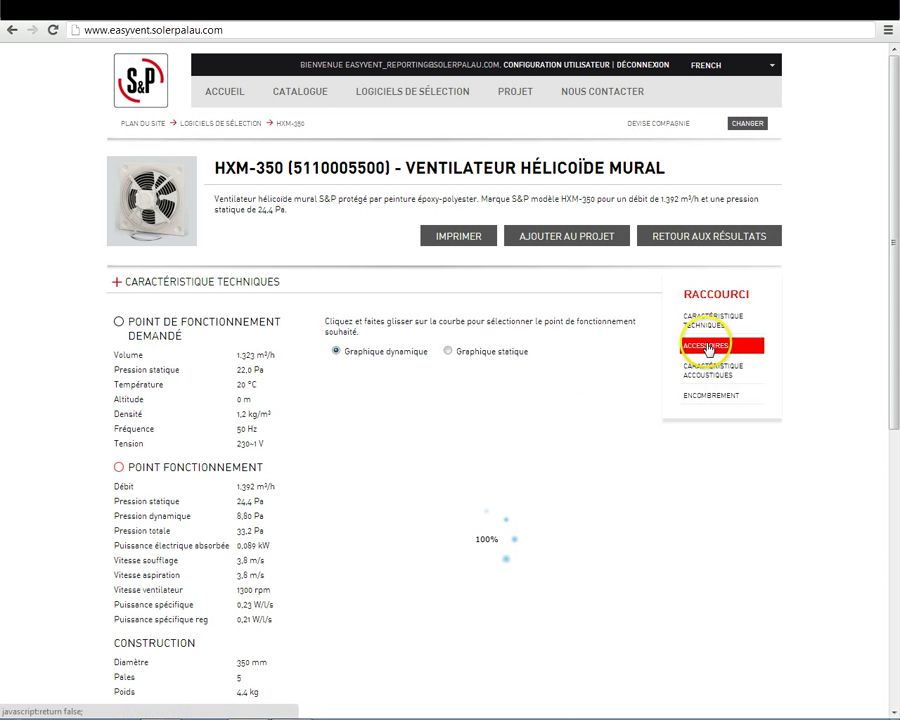
{"action": "left_click", "coordinate": [707, 346]}
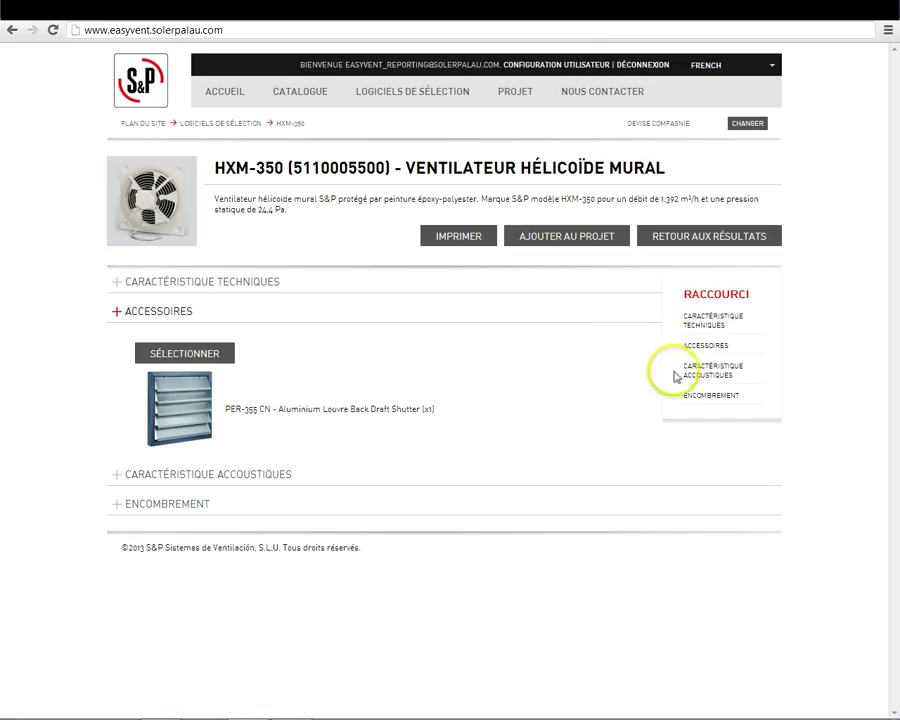
Review the HXM-350 fan's acoustic characteristics, dimensions and 3D view
{"action": "left_click", "coordinate": [714, 372]}
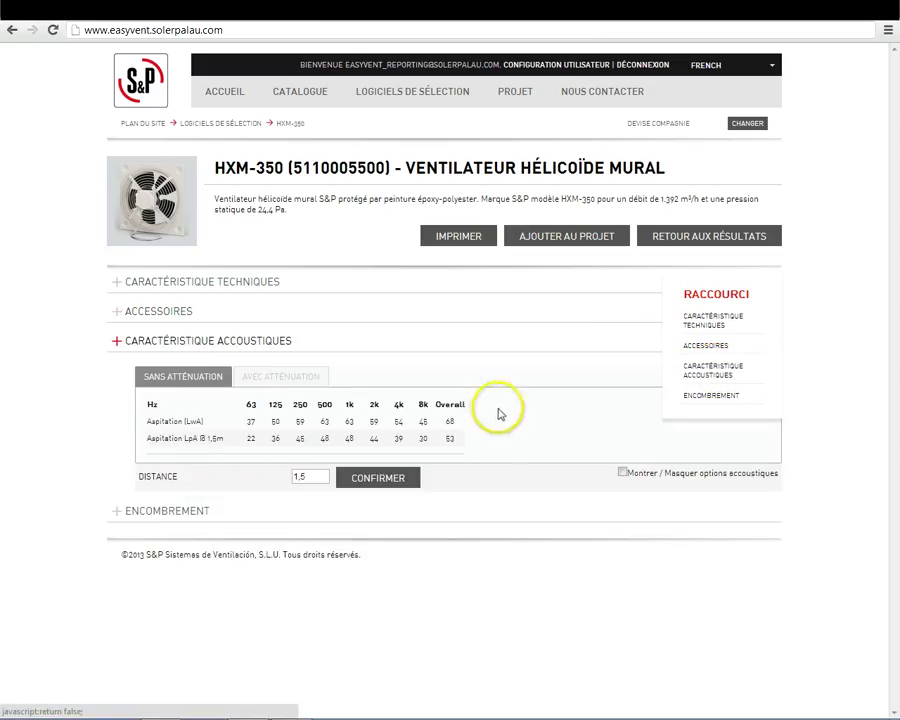
{"action": "left_click", "coordinate": [720, 398]}
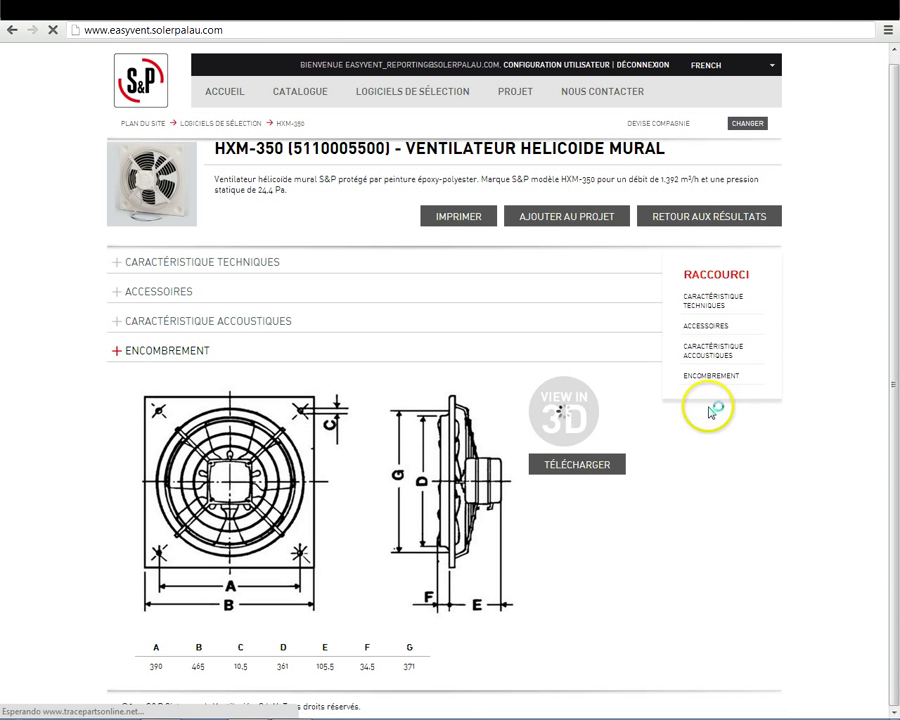
{"action": "left_click", "coordinate": [562, 418]}
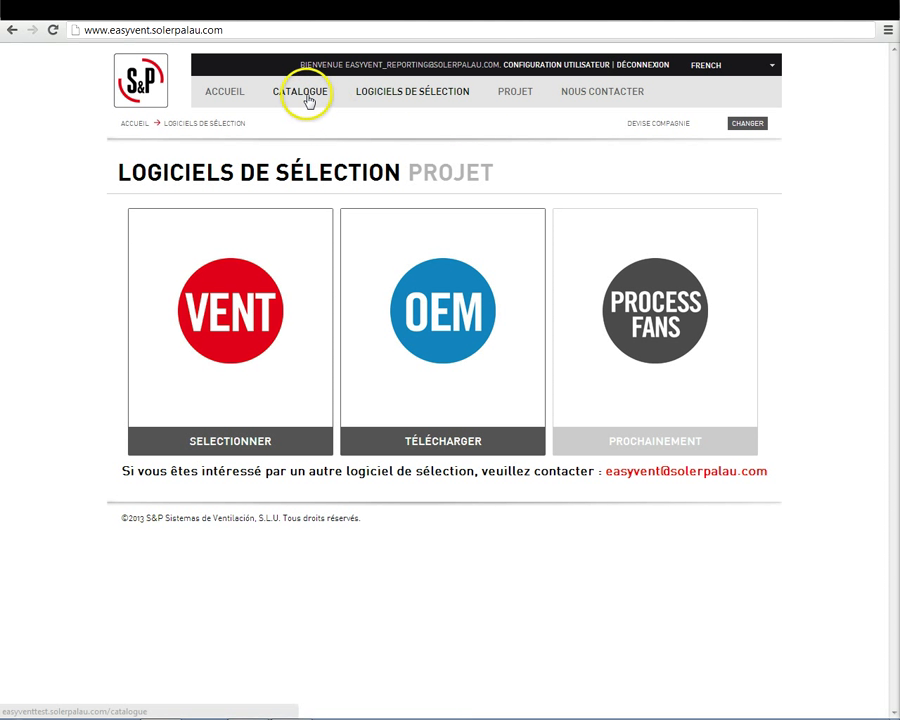
Reopen the Vent selection software and deselect all the Hélicoïdes Muraux series in the selection filters
{"action": "left_click", "coordinate": [410, 94]}
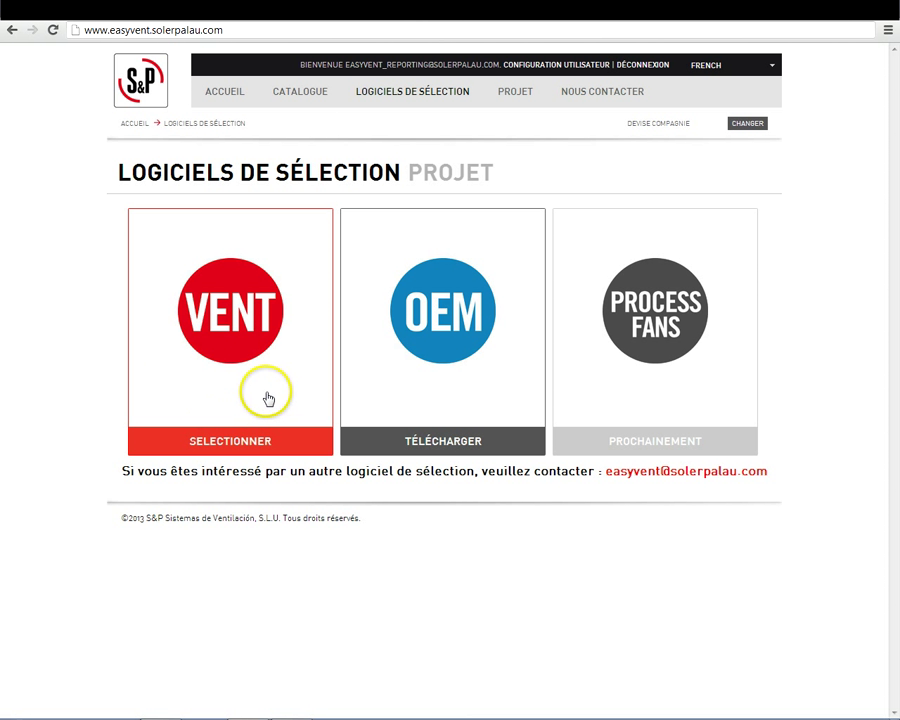
{"action": "left_click", "coordinate": [245, 452]}
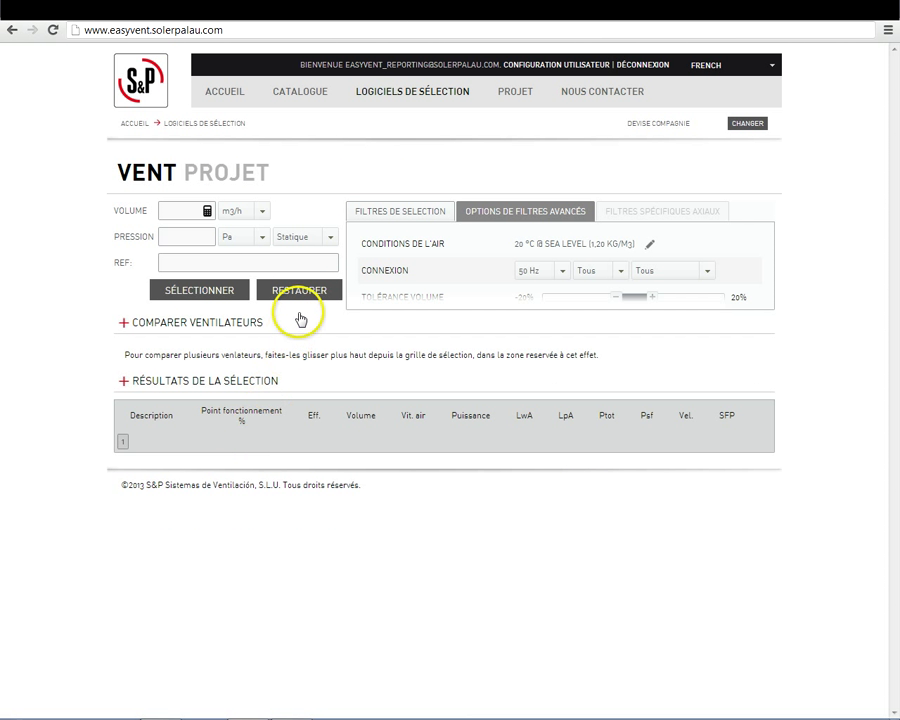
{"action": "left_click", "coordinate": [384, 216]}
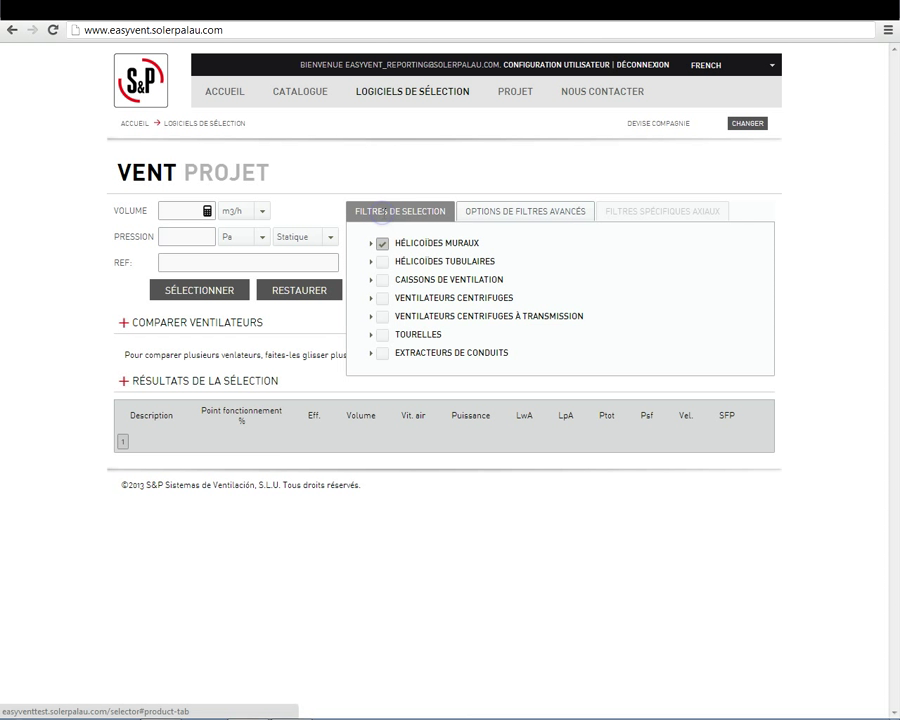
{"action": "left_click", "coordinate": [371, 245]}
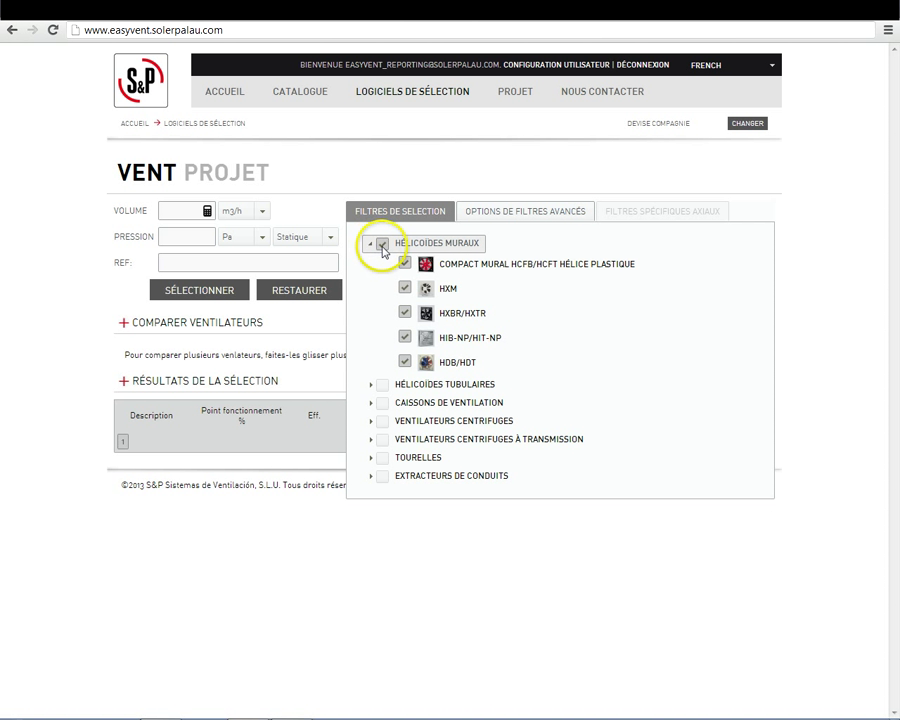
{"action": "left_click", "coordinate": [405, 263]}
{"action": "left_click", "coordinate": [405, 288]}
{"action": "left_click", "coordinate": [405, 312]}
{"action": "left_click", "coordinate": [405, 337]}
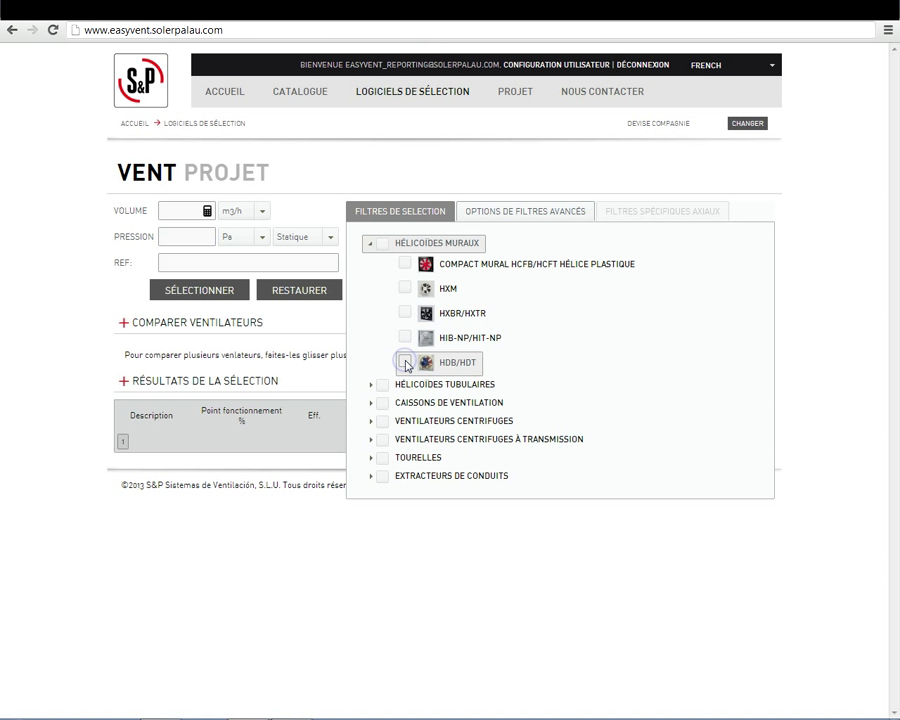
{"action": "left_click", "coordinate": [405, 365]}
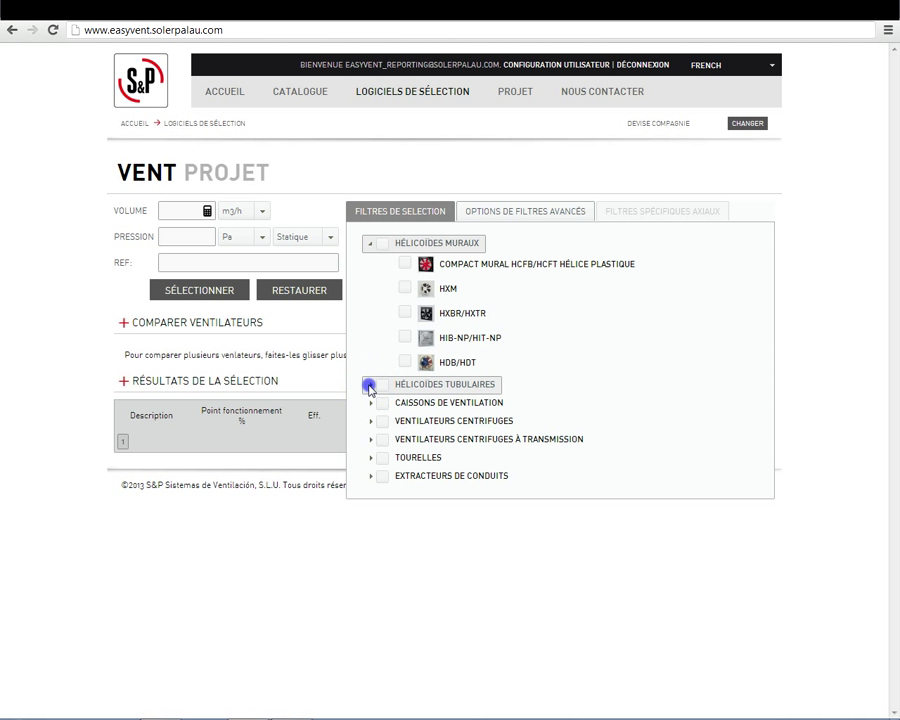
Select the TGT and THGT series under Hélicoïdes Tubulaires, display the advanced filter options and run the selection
{"action": "left_click", "coordinate": [369, 385]}
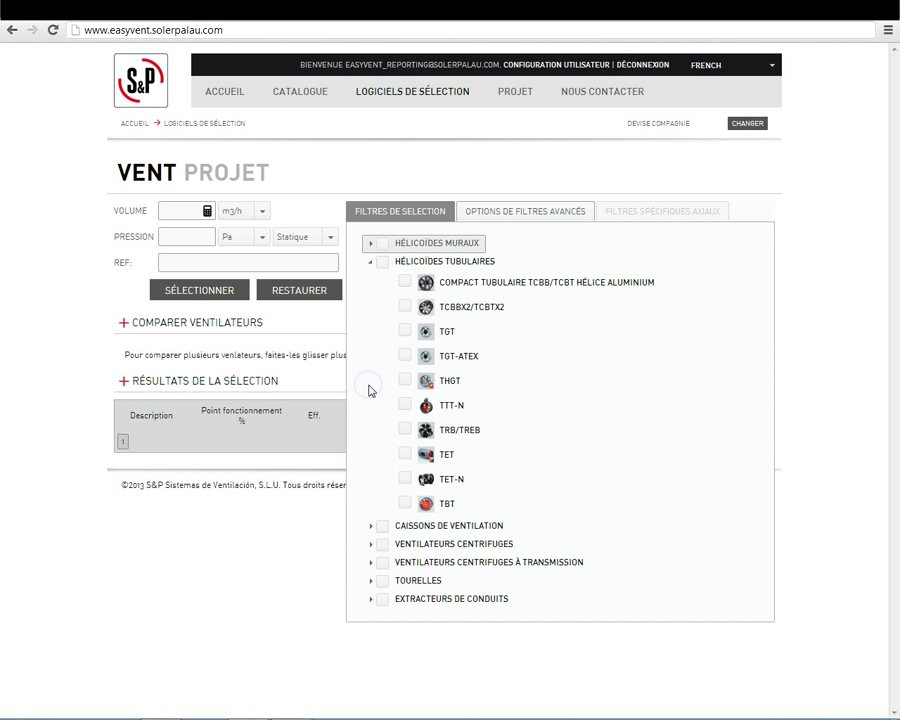
{"action": "left_click", "coordinate": [405, 331]}
{"action": "left_click", "coordinate": [406, 381]}
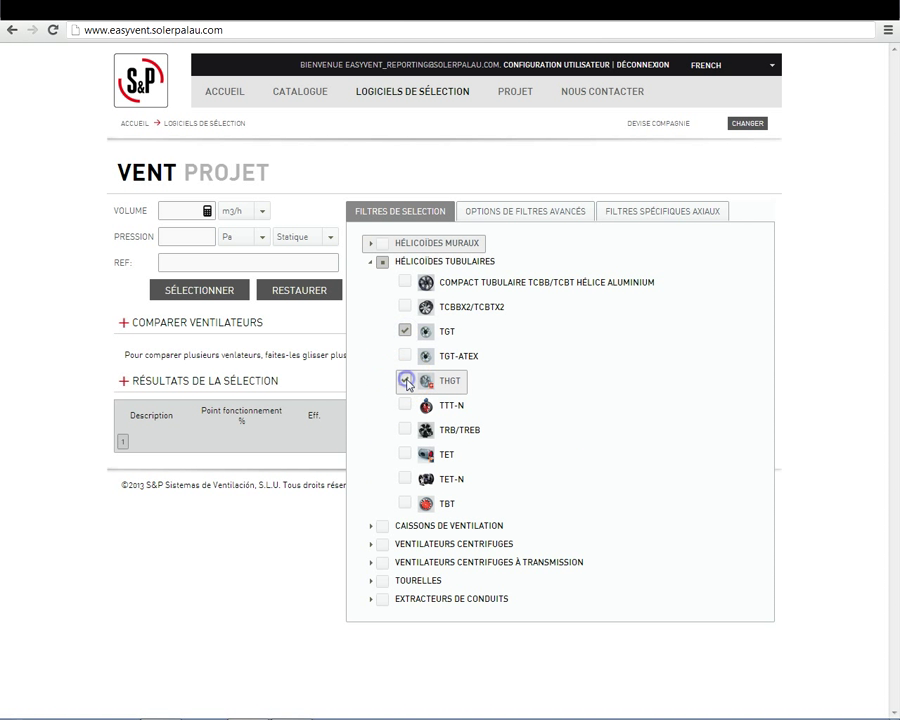
{"action": "left_click", "coordinate": [541, 213]}
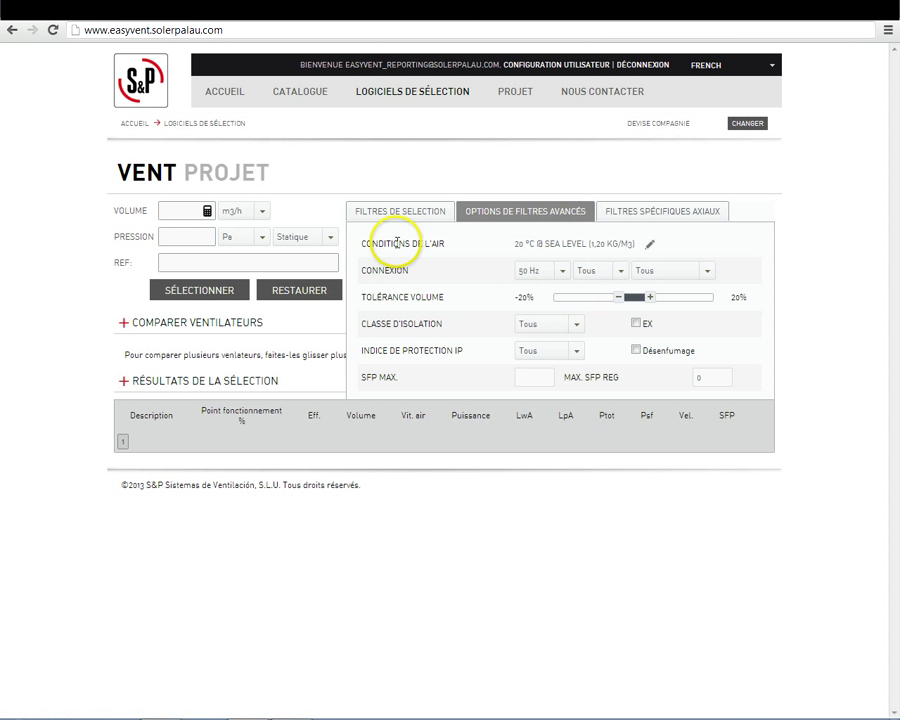
{"action": "left_click", "coordinate": [197, 297]}
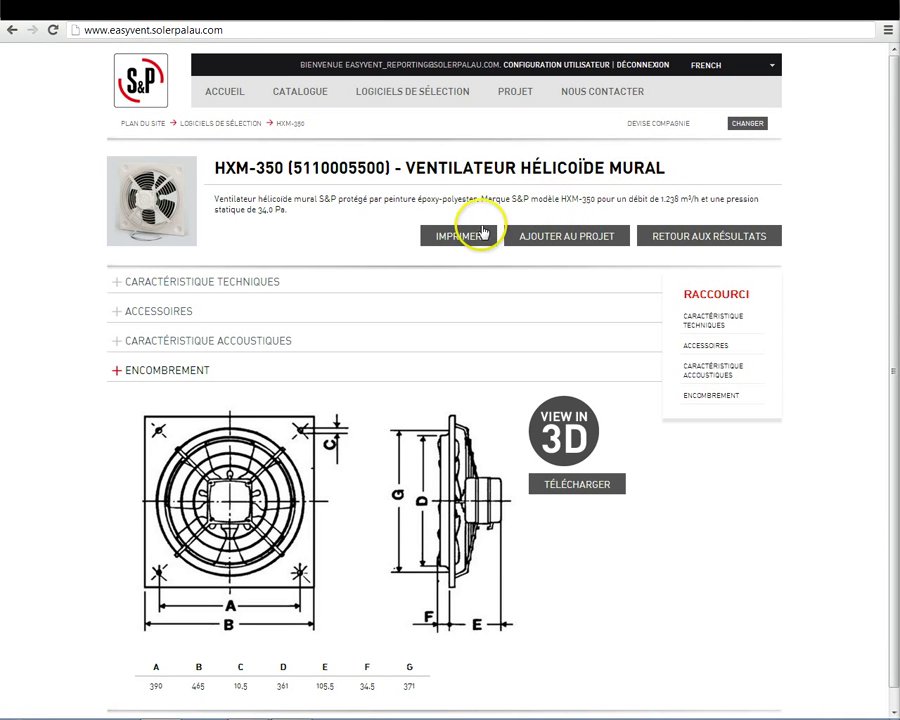
Print the HXM-350 sheet and add the fan to a new project named test
{"action": "left_click", "coordinate": [466, 240]}
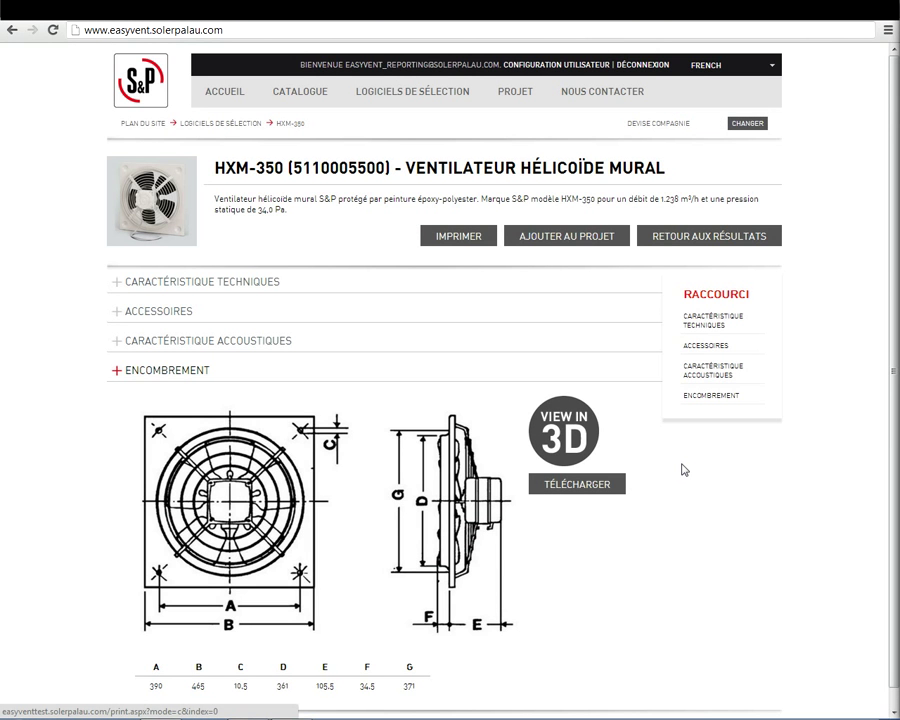
{"action": "left_click", "coordinate": [572, 244]}
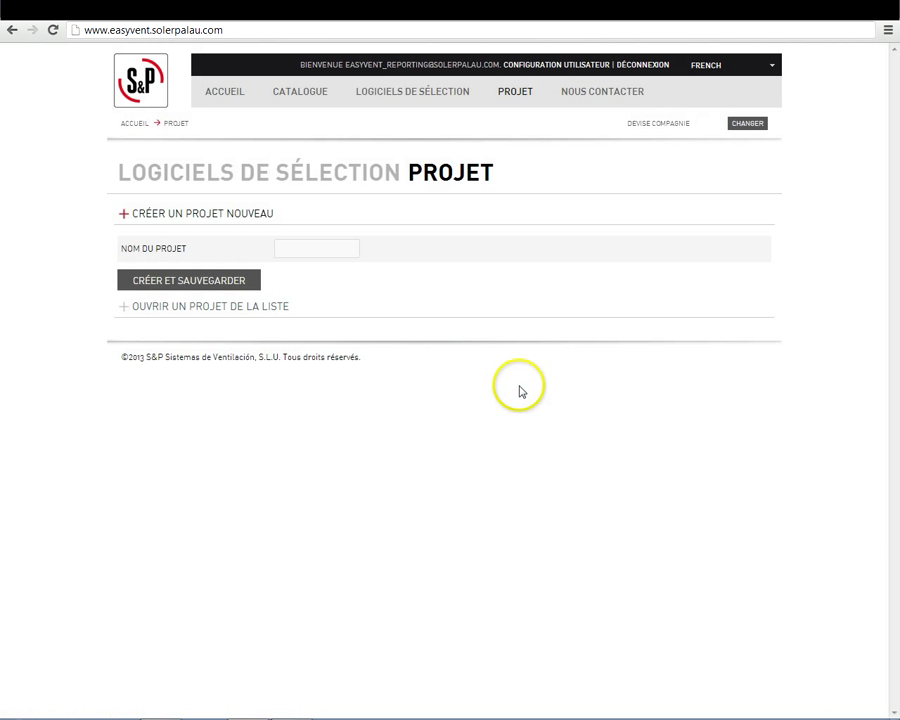
{"action": "left_click", "coordinate": [290, 250]}
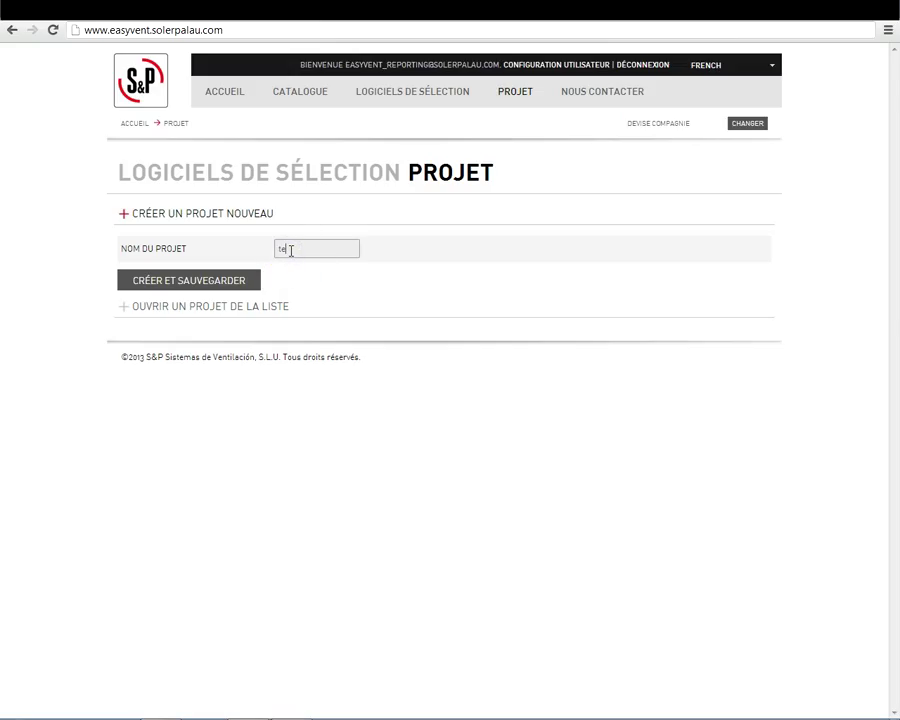
{"action": "left_click", "coordinate": [194, 282]}
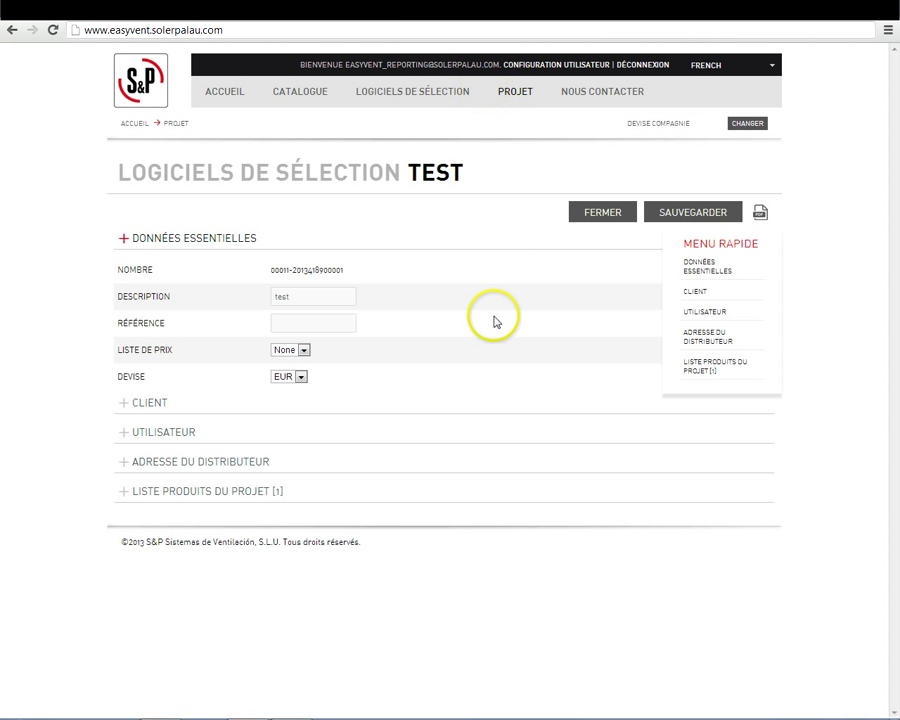
Look over the test project's client section and display its product list
{"action": "left_click", "coordinate": [128, 402]}
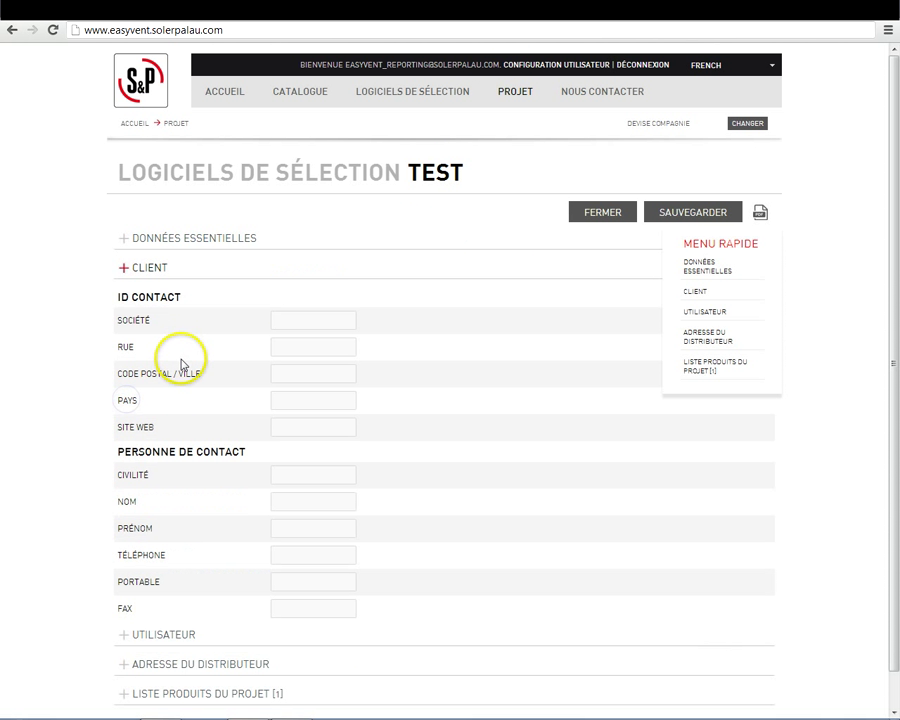
{"action": "scroll", "coordinate": [190, 585], "scroll_direction": "down", "scroll_amount": 1}
{"action": "left_click", "coordinate": [133, 655]}
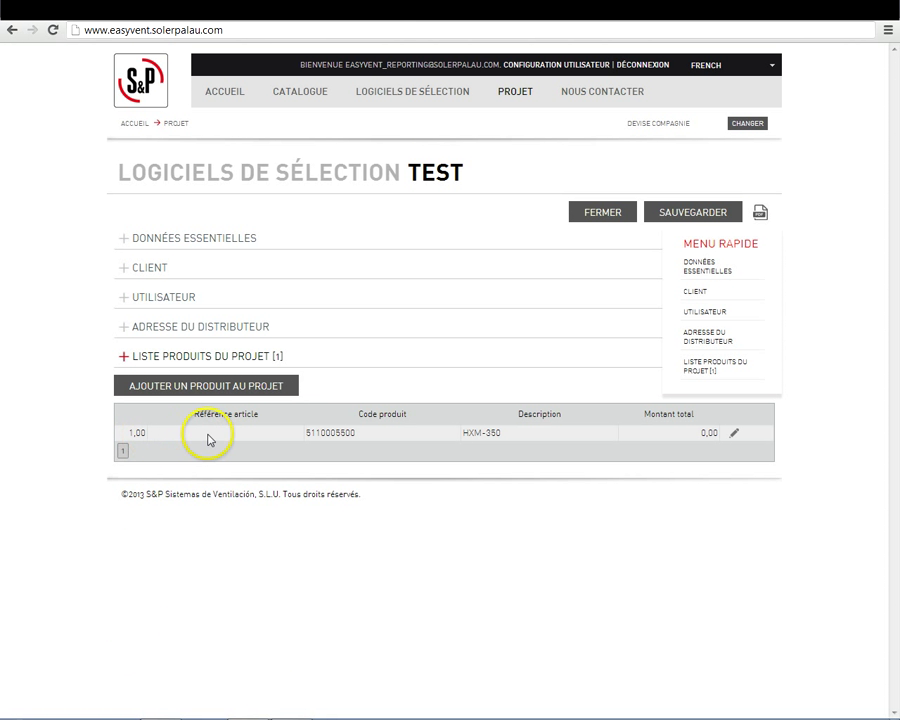
Edit the HXM-350 line's price and discount to a total of 270.00 EUR for one unit and update it
{"action": "left_click", "coordinate": [737, 434]}
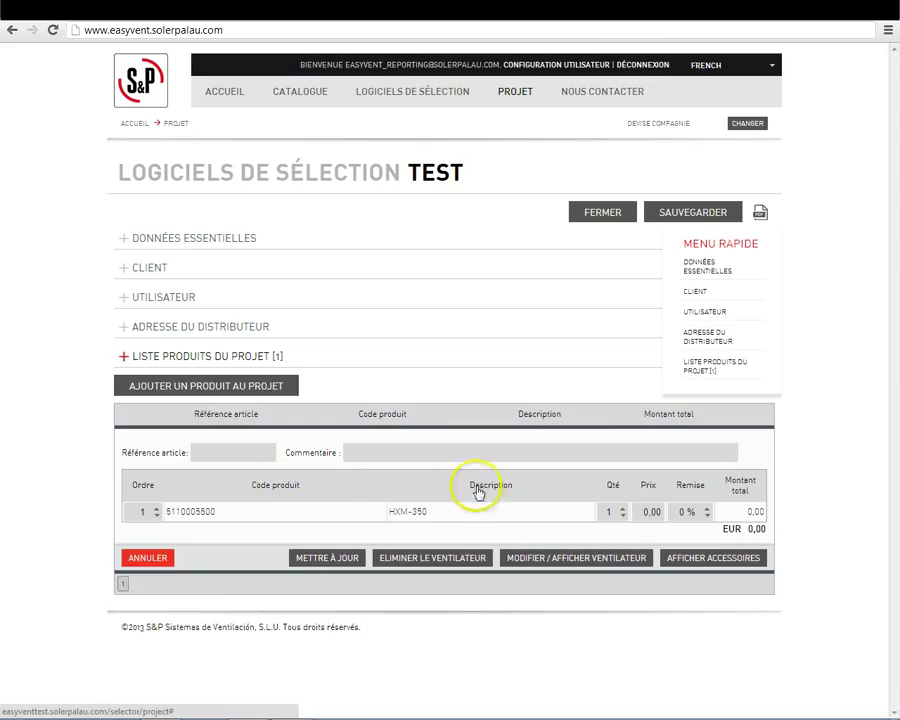
{"action": "left_click", "coordinate": [622, 511]}
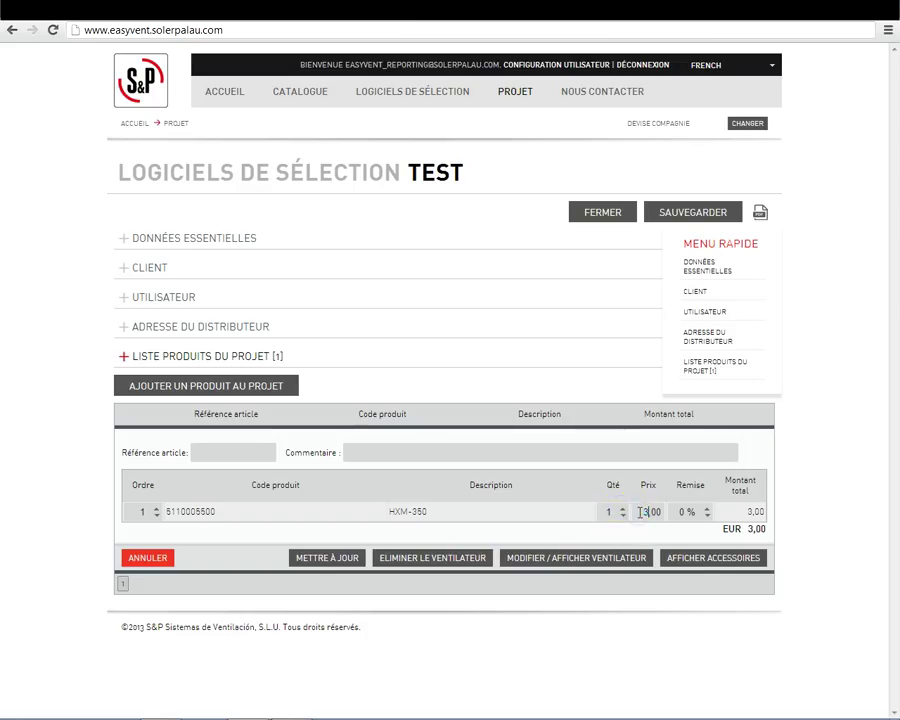
{"action": "left_click", "coordinate": [684, 513]}
{"action": "left_click", "coordinate": [347, 560]}
{"action": "left_click", "coordinate": [440, 381]}
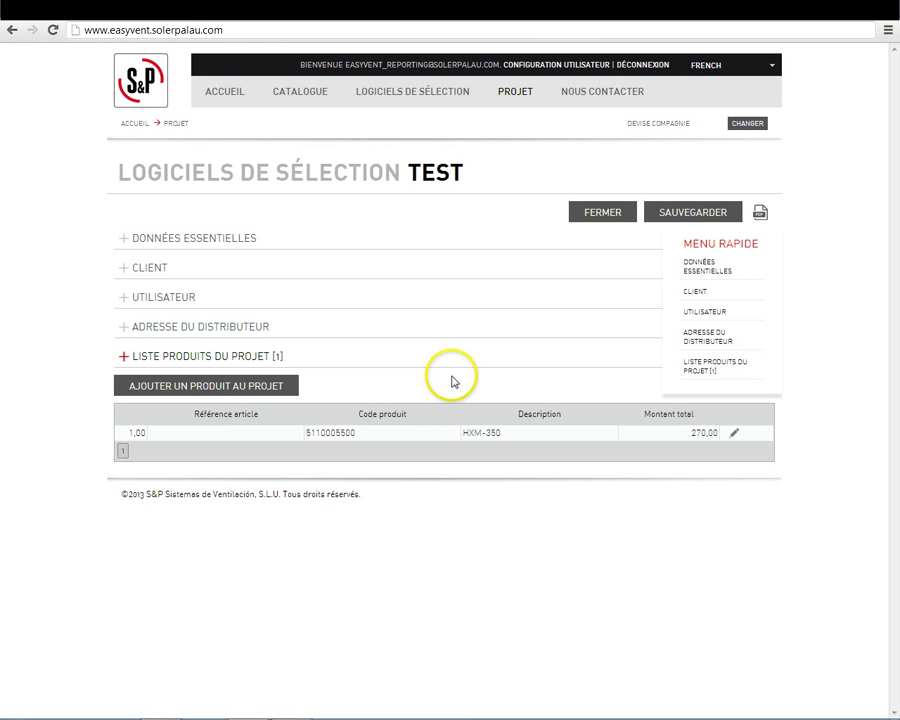
Return to the Vent selection results, add the HCFB/4-315/H fan to the project and view the project
{"action": "left_click", "coordinate": [259, 179]}
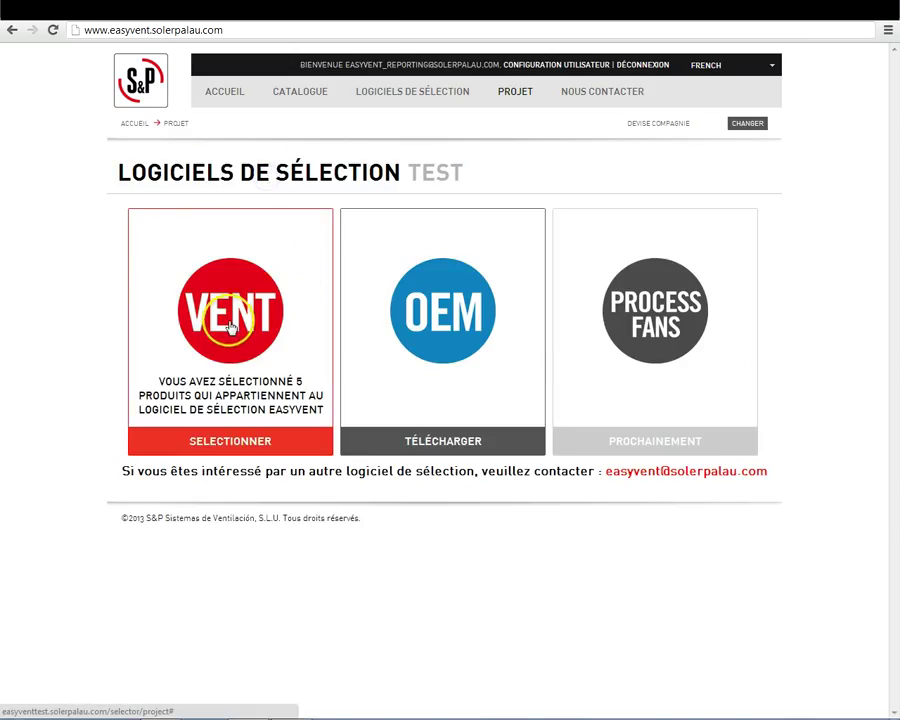
{"action": "left_click", "coordinate": [231, 326]}
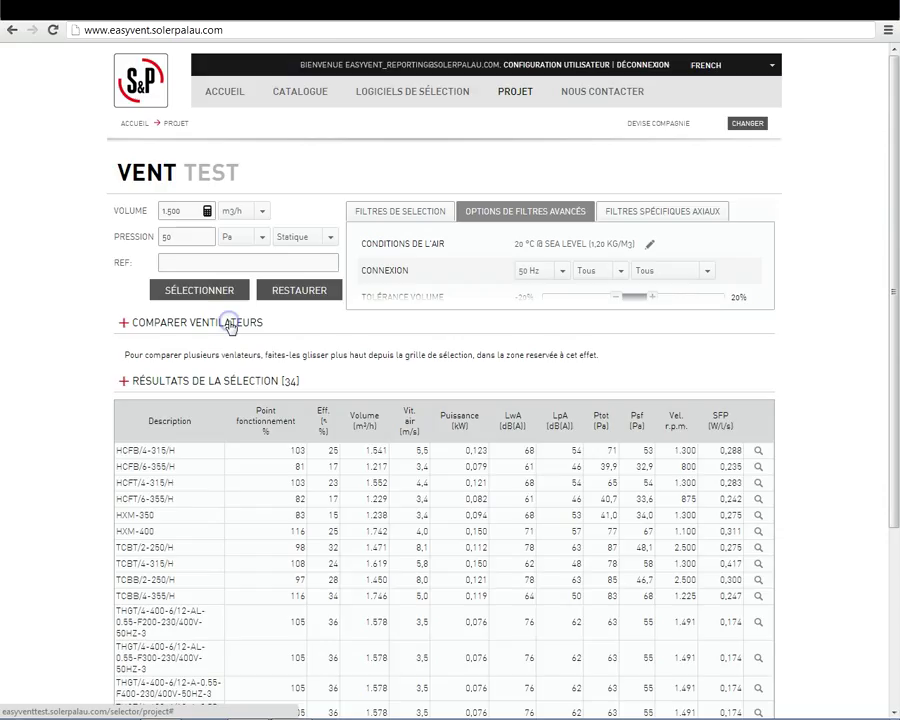
{"action": "left_click", "coordinate": [223, 453]}
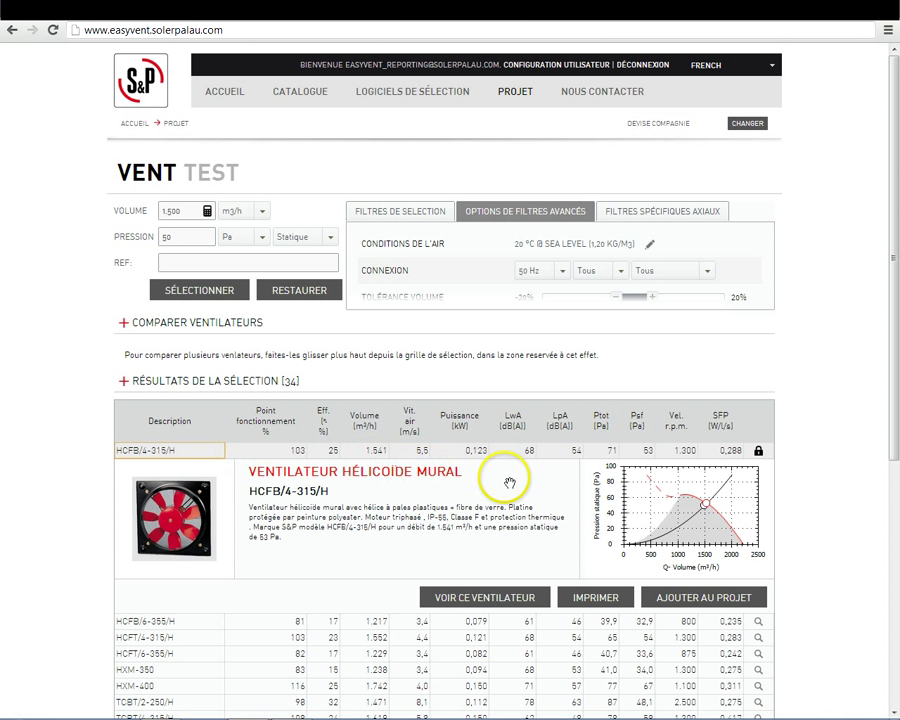
{"action": "left_click", "coordinate": [704, 598]}
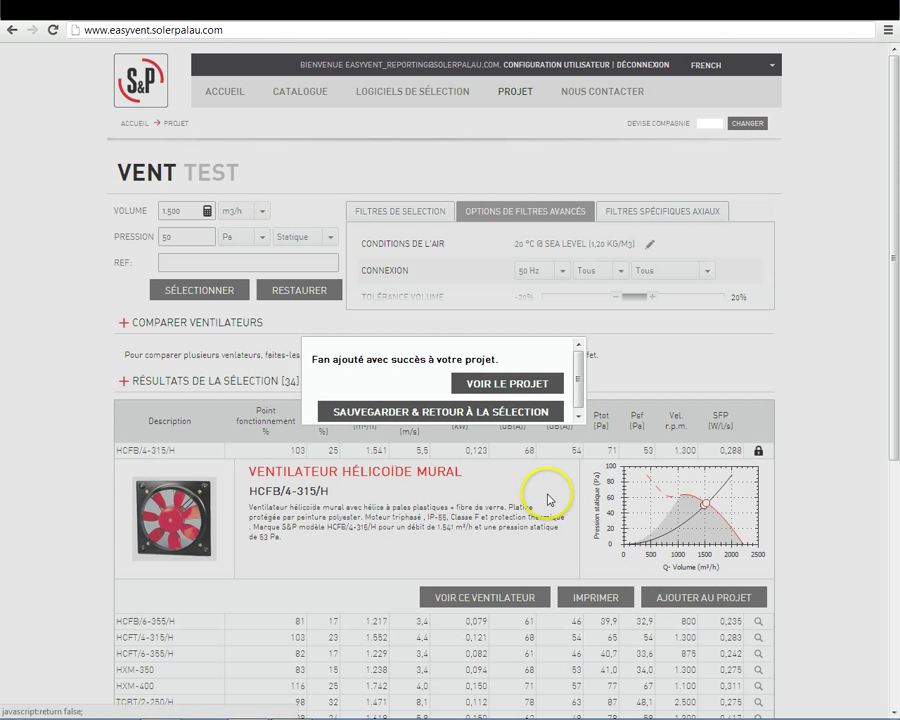
{"action": "left_click", "coordinate": [568, 327]}
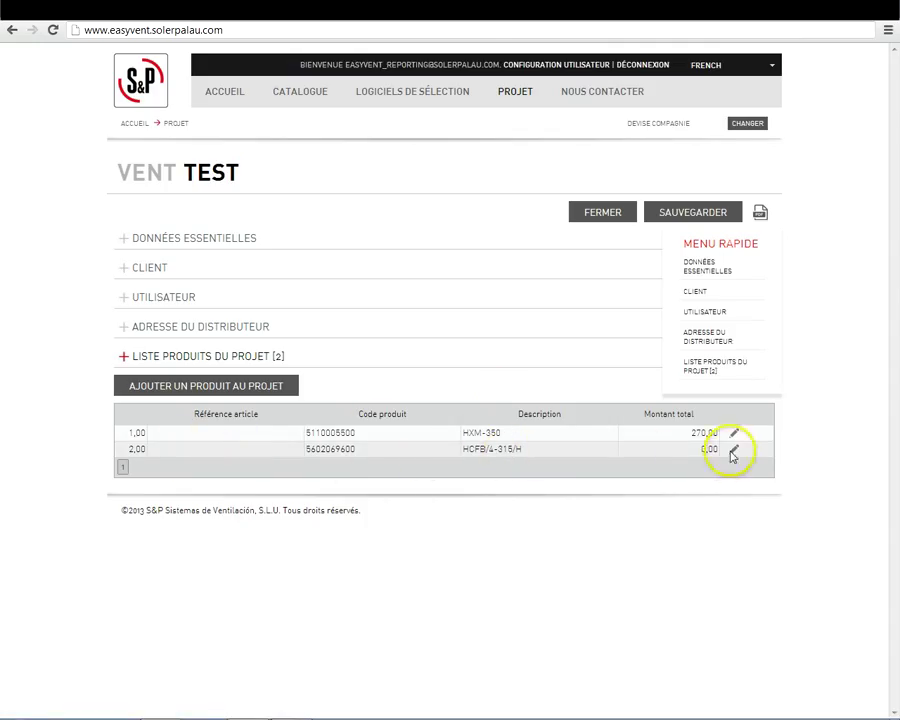
Set the HCFB/4-315/H line's price to 500.00 EUR and update it
{"action": "left_click", "coordinate": [732, 450]}
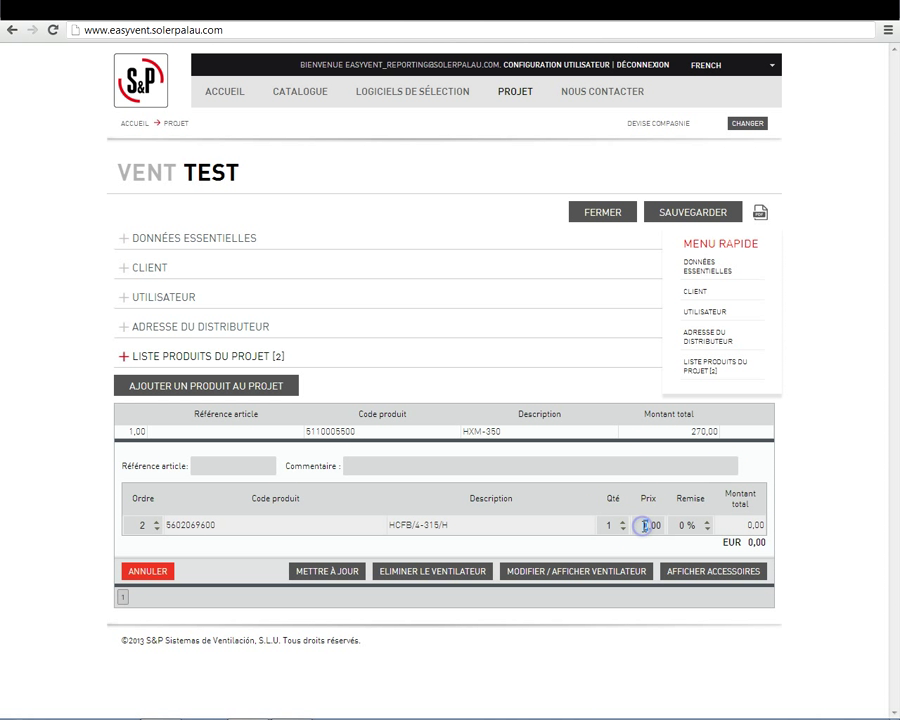
{"action": "left_click", "coordinate": [342, 573]}
{"action": "left_click", "coordinate": [443, 383]}
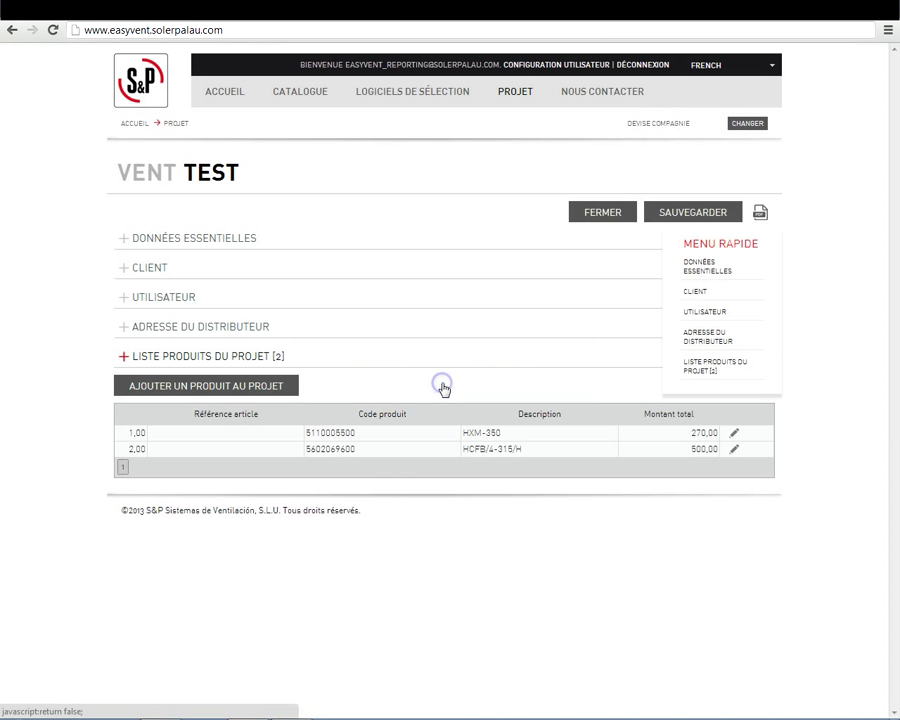
Save the project, display its print options and close them without printing
{"action": "left_click", "coordinate": [702, 208]}
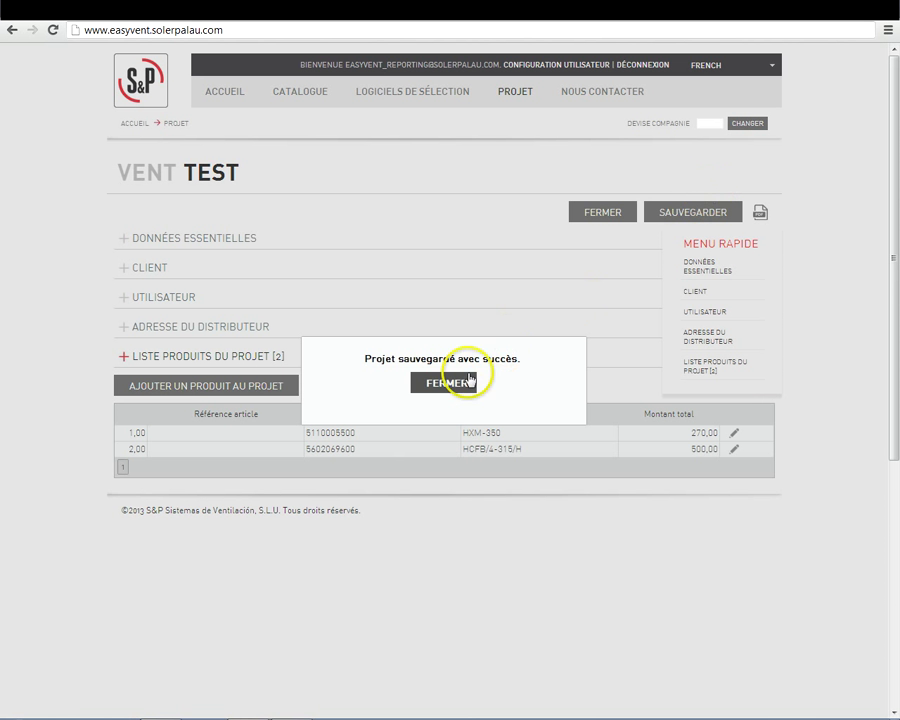
{"action": "left_click", "coordinate": [450, 386]}
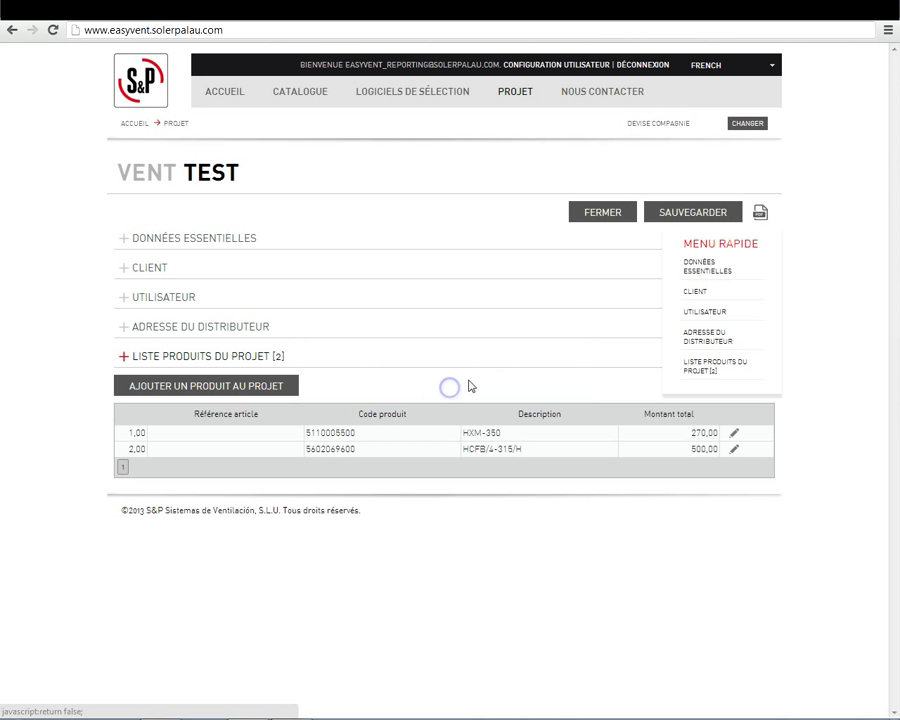
{"action": "left_click", "coordinate": [760, 213]}
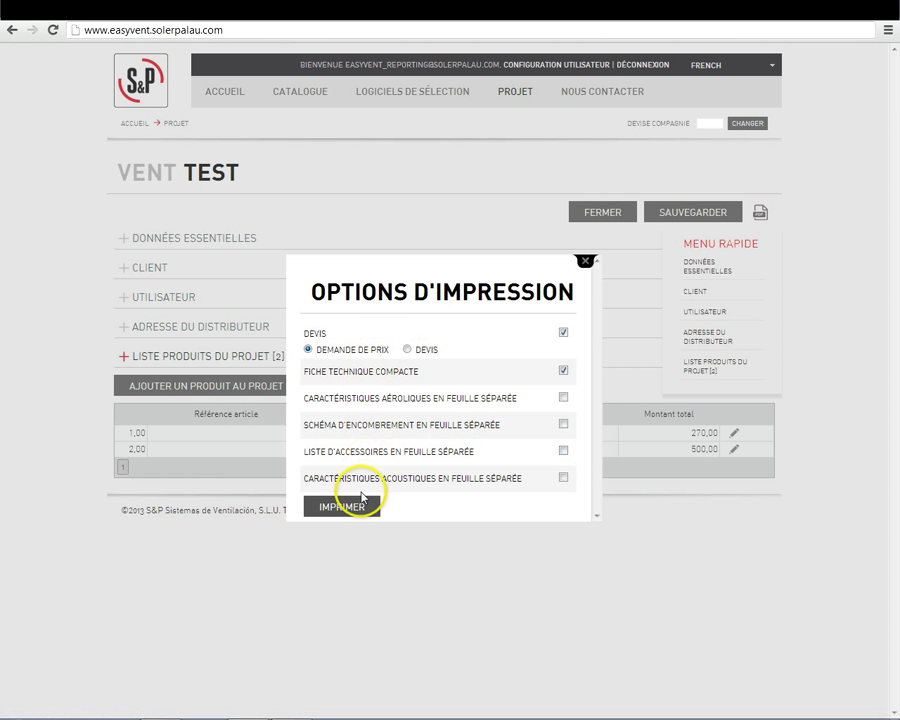
{"action": "left_click", "coordinate": [586, 261]}
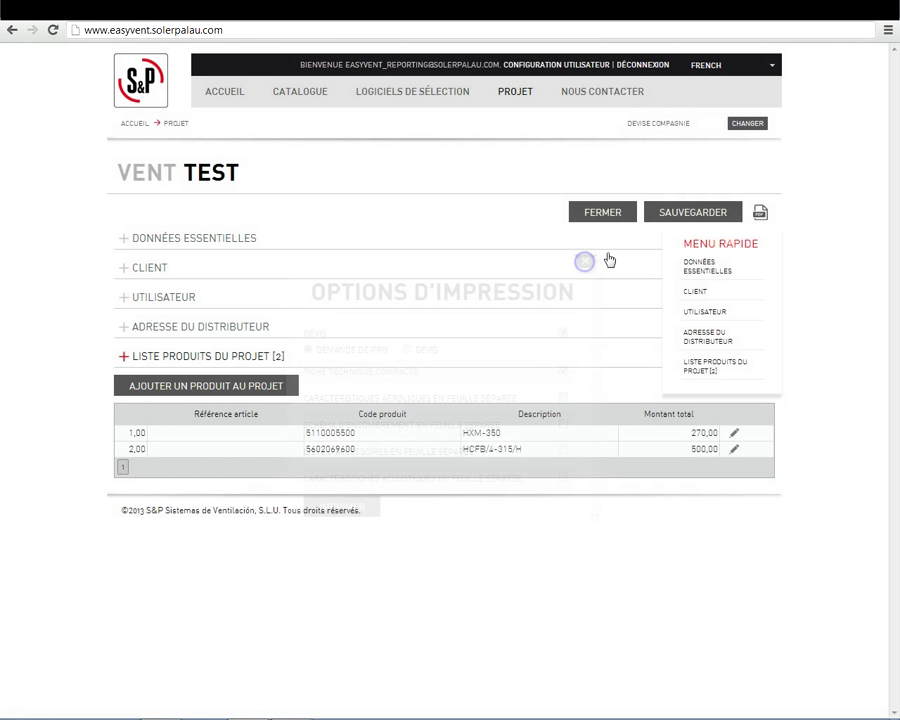
Close the test project, confirm the closure and log out of the account
{"action": "left_click", "coordinate": [605, 216]}
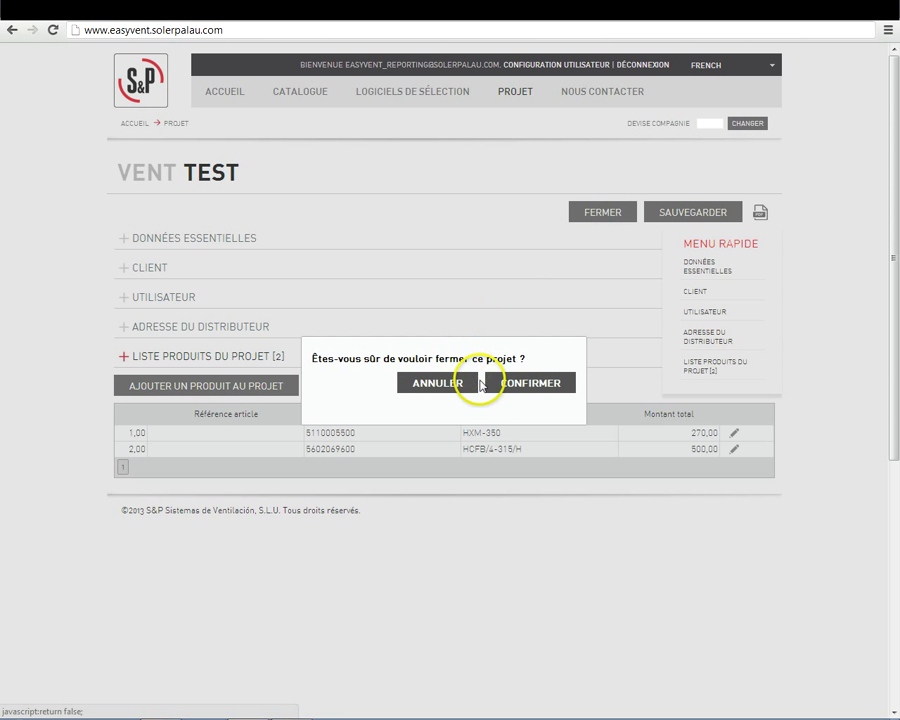
{"action": "left_click", "coordinate": [518, 386]}
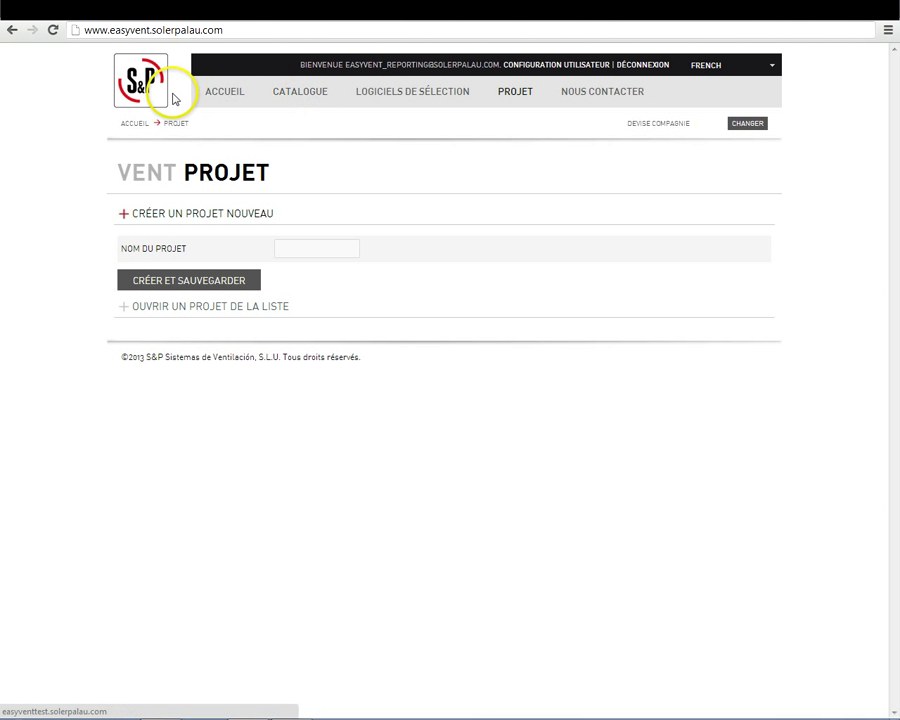
{"action": "left_click", "coordinate": [645, 66]}
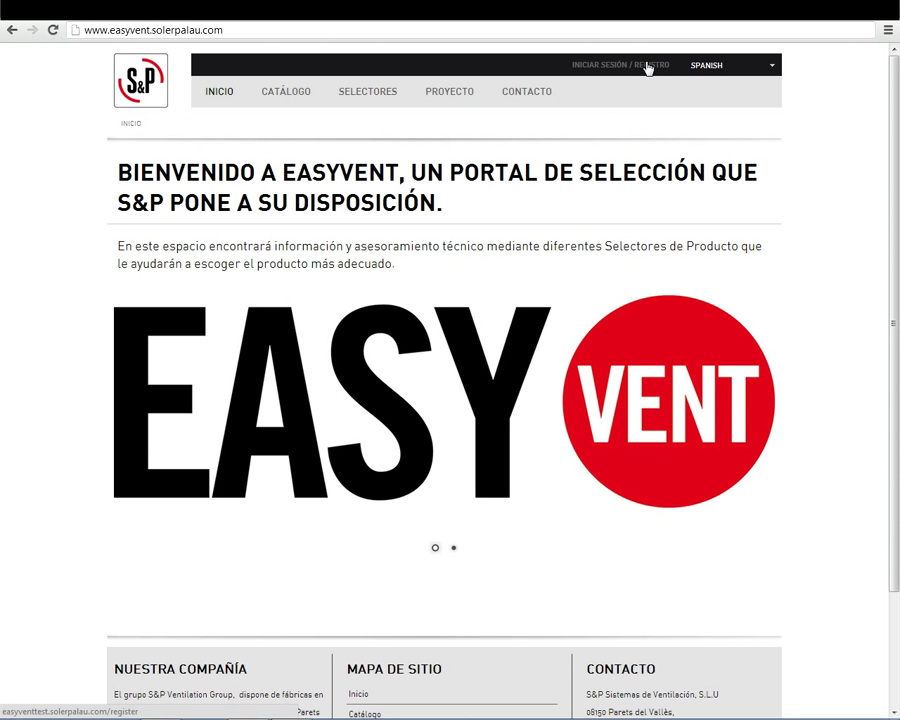